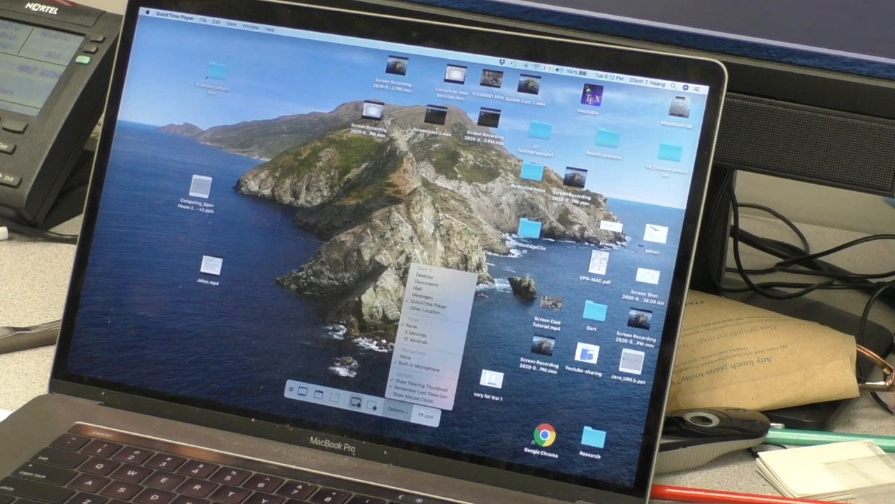
# Step: Start a screen recording of Display 1 and switch to Keynote
pyautogui.click(422, 414)
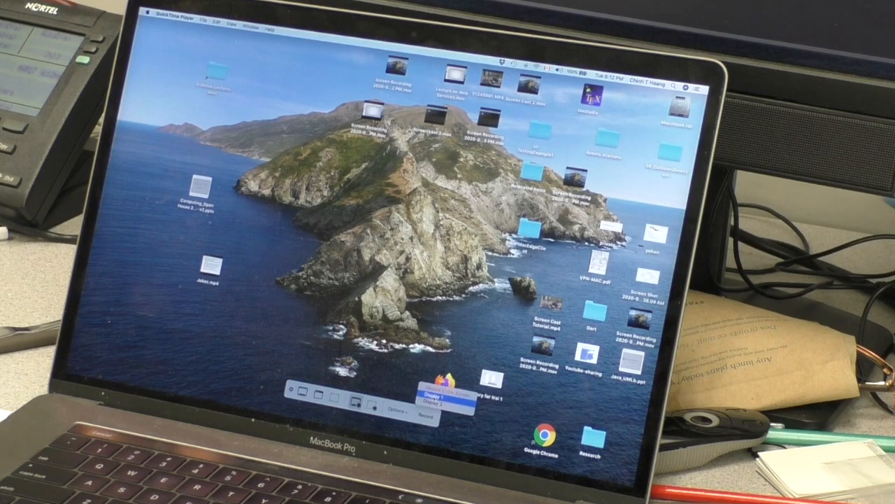
pyautogui.click(436, 398)
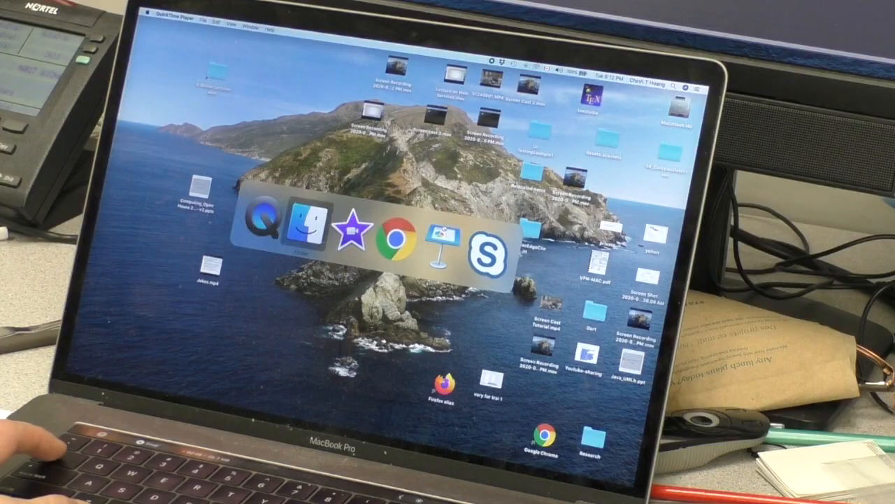
pyautogui.press('super+Tab')
pyautogui.press('super+Tab')
pyautogui.press('super+Tab')
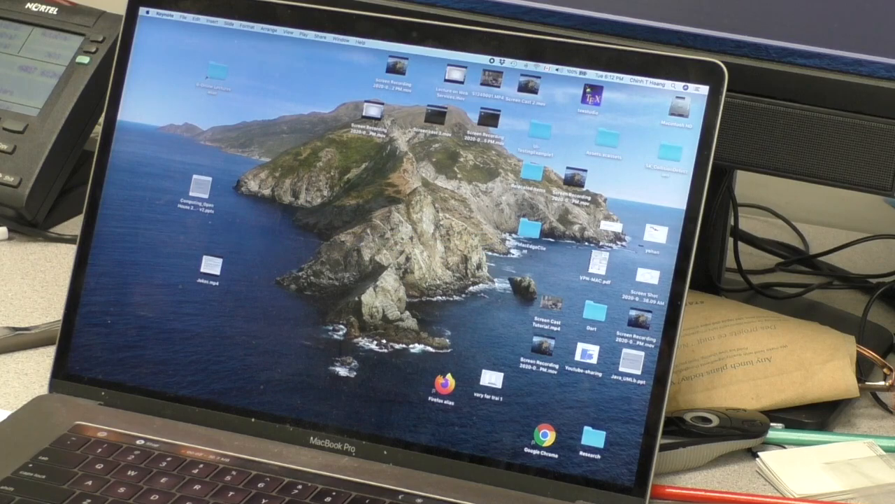
# Step: Open the recently used presentation 12_Webservice_XMLParser
pyautogui.click(324, 39)
pyautogui.moveTo(229, 23)
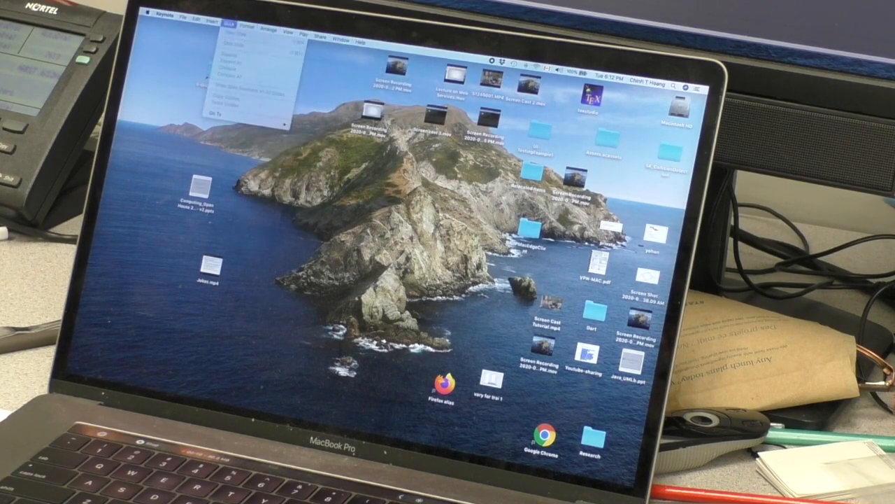
pyautogui.moveTo(183, 18)
pyautogui.moveTo(199, 40)
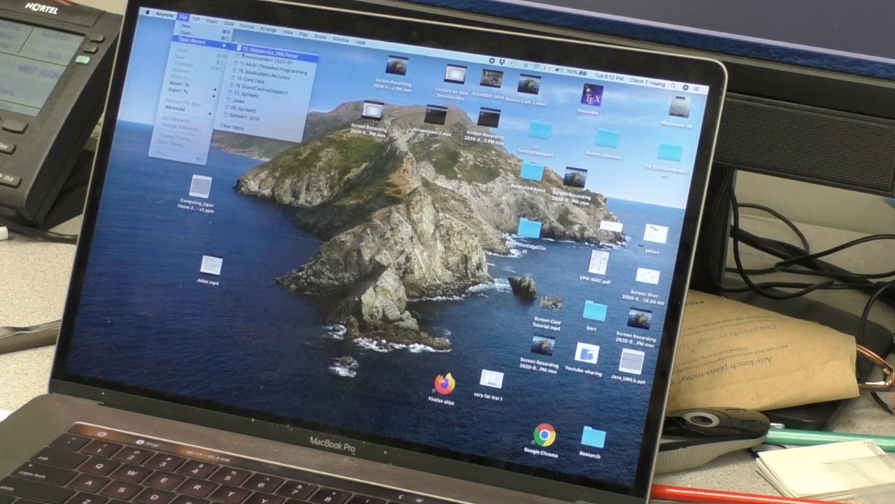
pyautogui.click(274, 53)
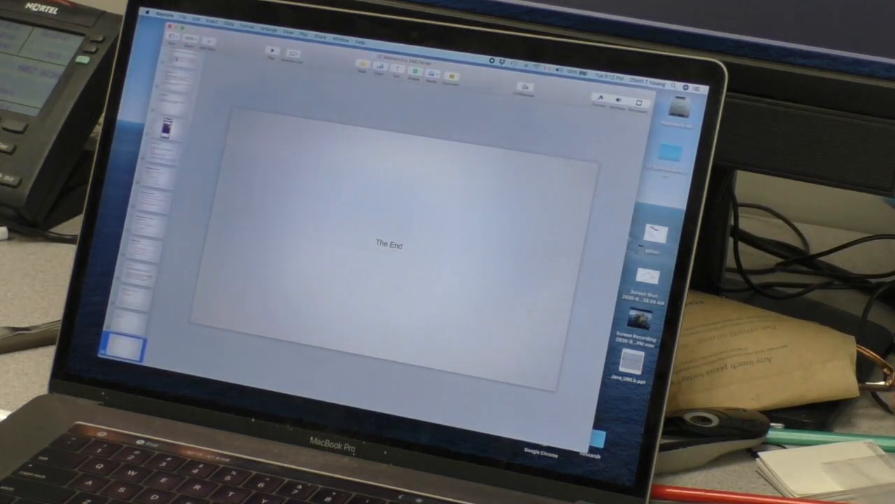
# Step: Go through slides from the "Web service" title slide via "Fetching Data from a URL" and WKWebView to the last slide, and stop the screen recording
pyautogui.scroll(15, 178, 62)
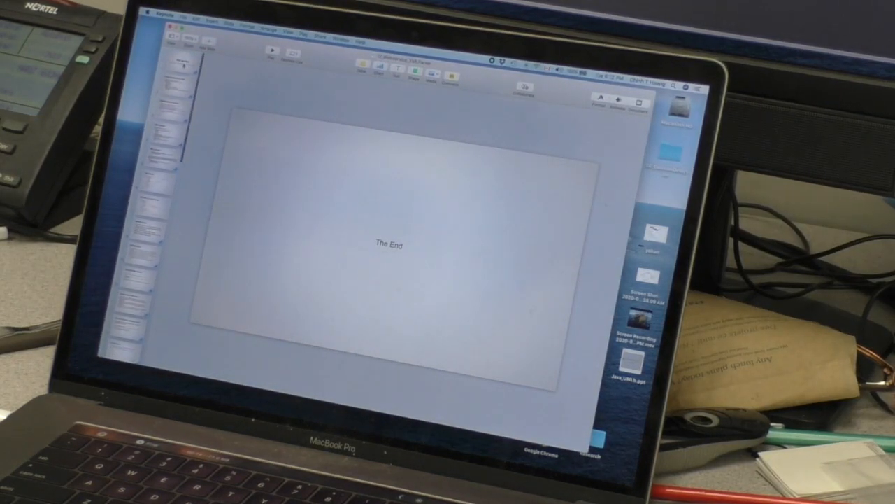
pyautogui.click(184, 63)
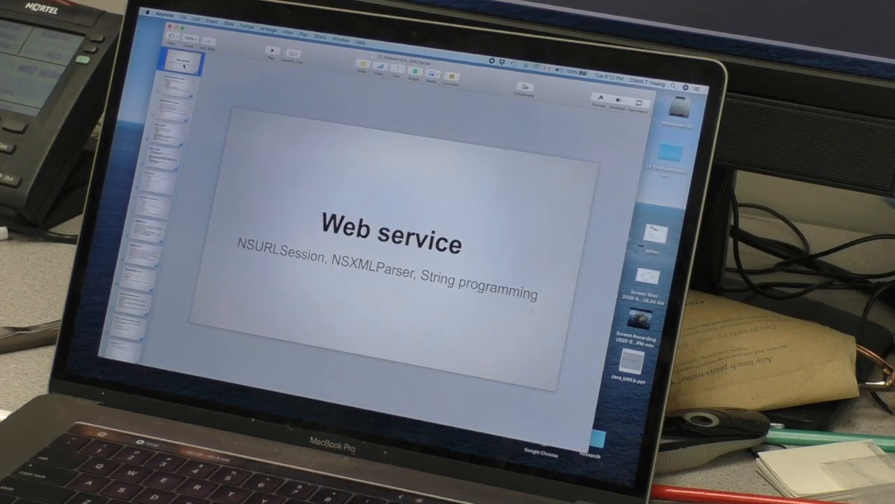
pyautogui.click(180, 87)
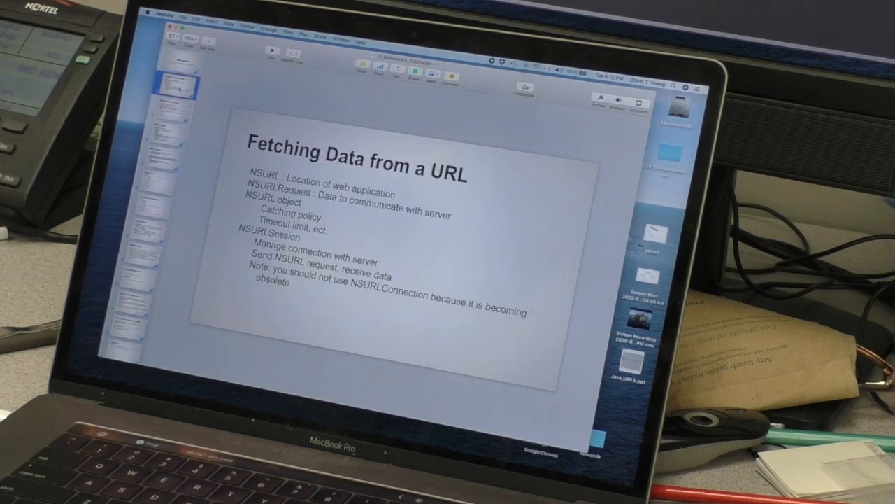
pyautogui.scroll(-5, 180, 86)
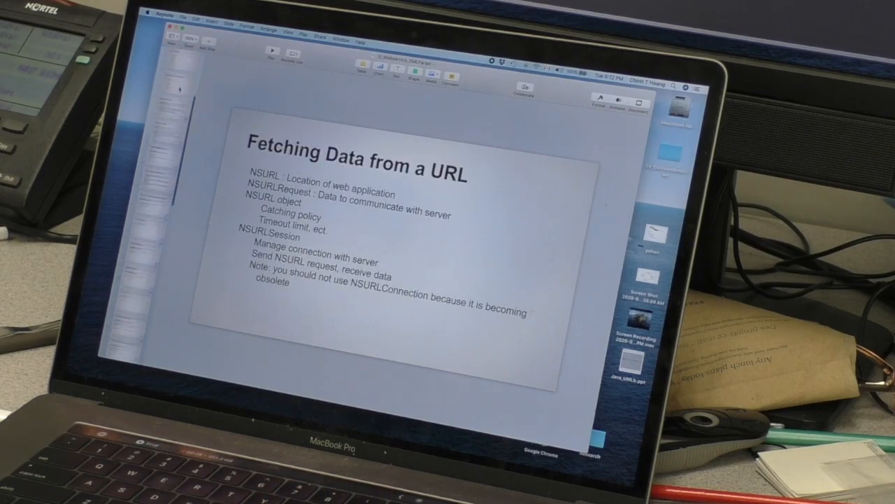
pyautogui.scroll(-5, 180, 89)
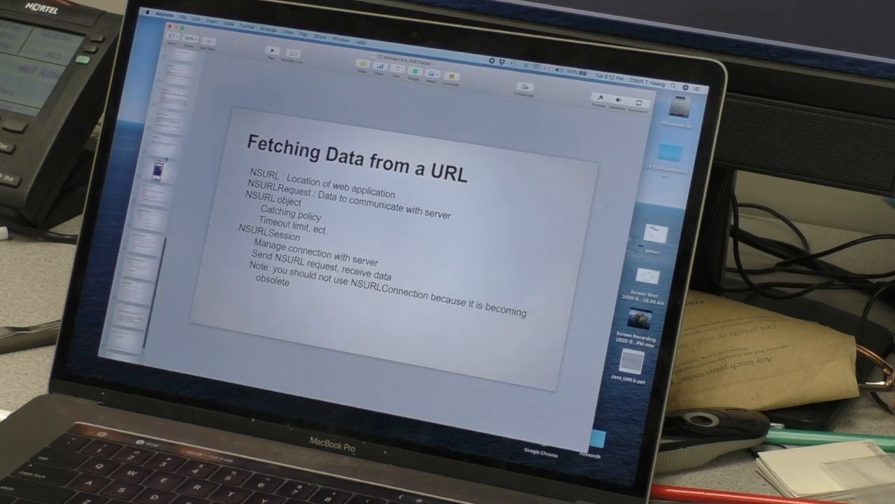
pyautogui.click(173, 147)
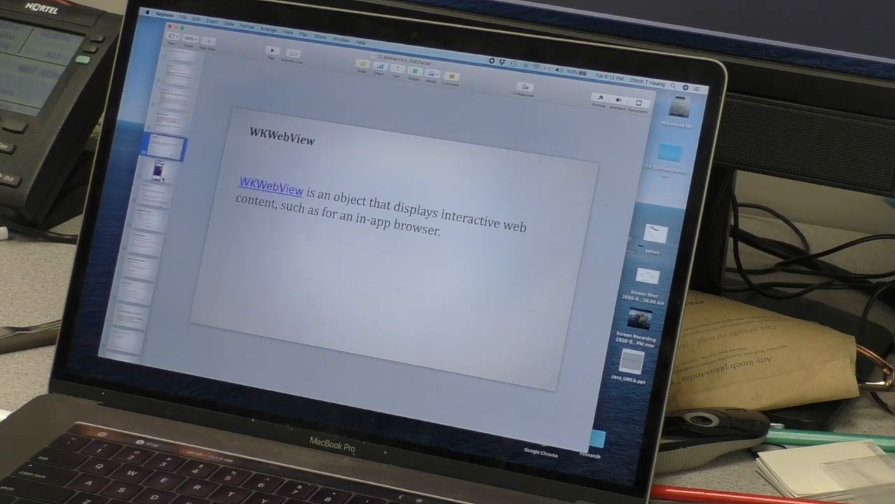
pyautogui.click(165, 179)
pyautogui.scroll(-2, 161, 210)
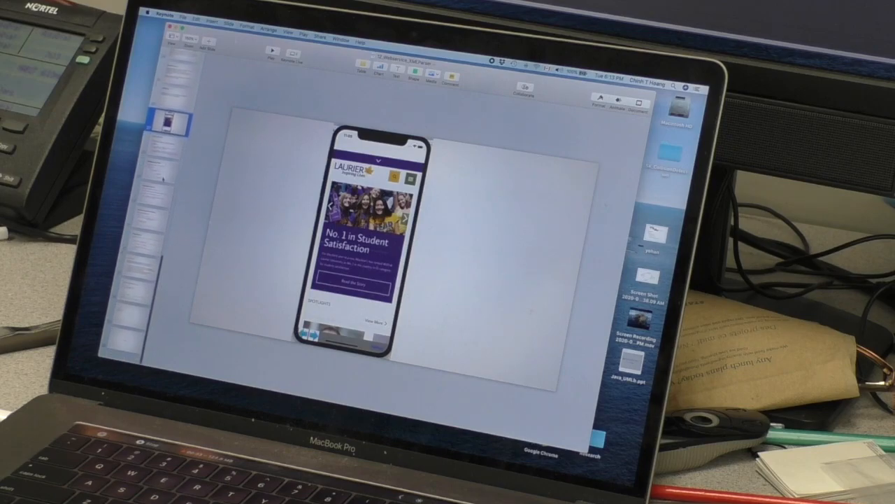
pyautogui.click(127, 344)
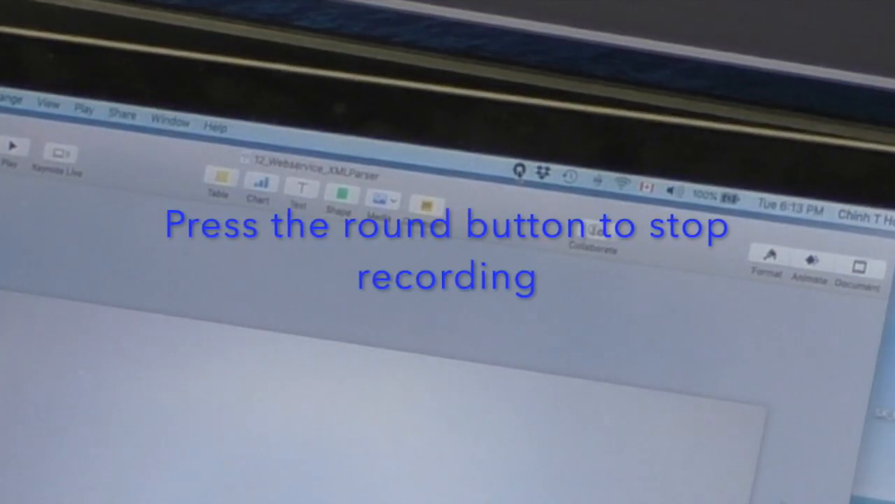
pyautogui.click(519, 170)
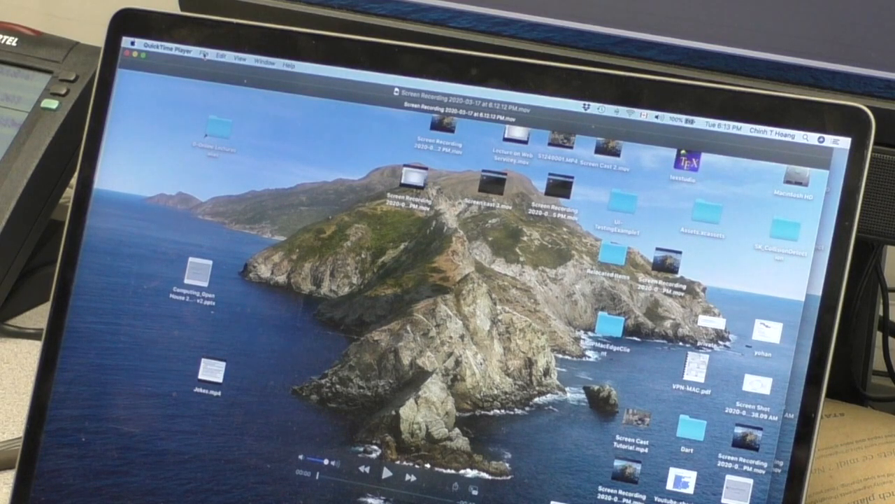
# Step: Save the screen recording to the Desktop as "Lesson Web Services.mov" and close its window
pyautogui.click(204, 55)
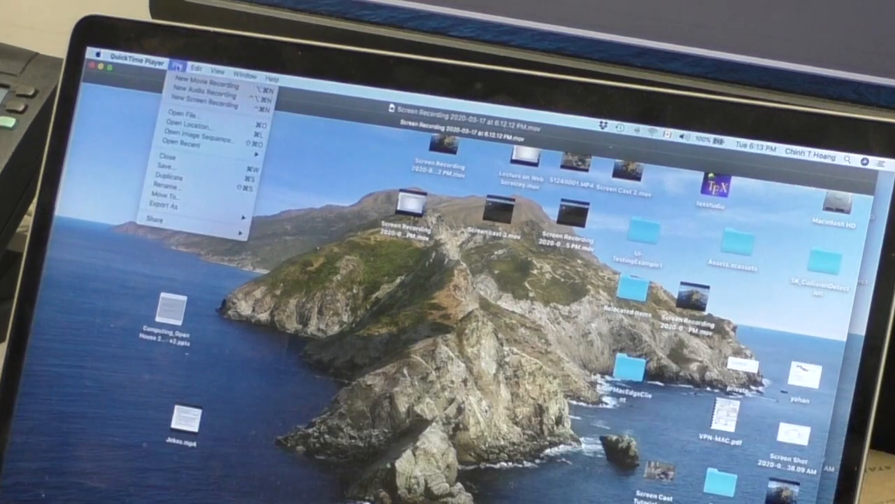
pyautogui.click(186, 170)
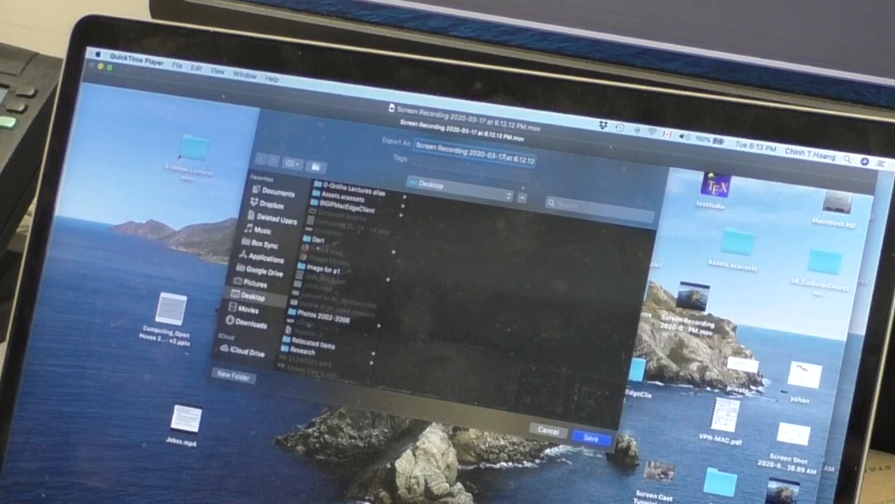
pyautogui.press('Right')
pyautogui.press('Right')
pyautogui.press('Right')
pyautogui.press('Right')
pyautogui.press('Right')
pyautogui.press('Right')
pyautogui.press('Right')
pyautogui.press('Right')
pyautogui.press('Right')
pyautogui.press('Right')
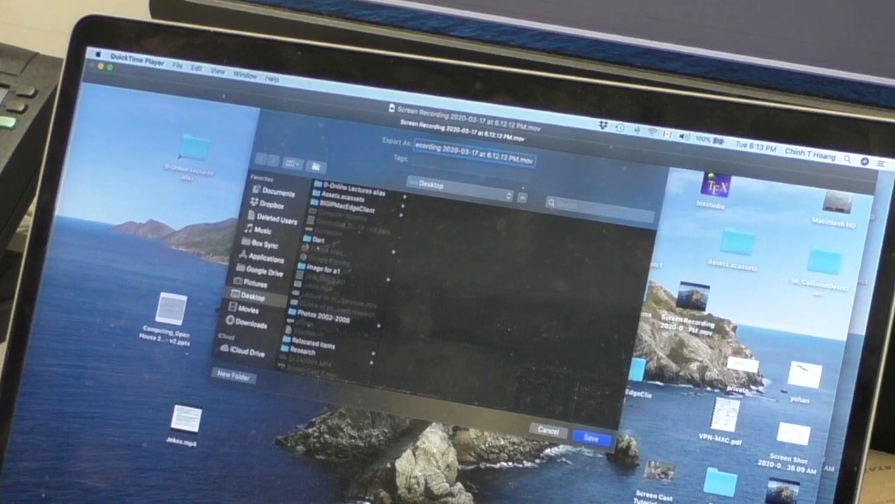
pyautogui.press('BackSpace')
pyautogui.press('BackSpace')
pyautogui.press('BackSpace')
pyautogui.press('BackSpace')
pyautogui.press('BackSpace')
pyautogui.press('BackSpace')
pyautogui.press('BackSpace')
pyautogui.press('BackSpace')
pyautogui.press('BackSpace')
pyautogui.press('BackSpace')
pyautogui.press('BackSpace')
pyautogui.press('BackSpace')
pyautogui.press('BackSpace')
pyautogui.press('BackSpace')
pyautogui.press('BackSpace')
pyautogui.press('BackSpace')
pyautogui.press('BackSpace')
pyautogui.press('BackSpace')
pyautogui.press('BackSpace')
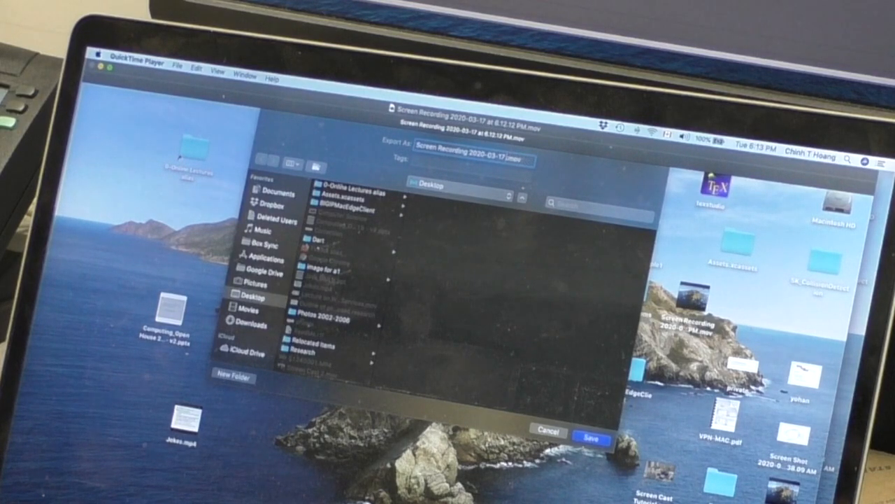
pyautogui.press('BackSpace')
pyautogui.press('BackSpace')
pyautogui.press('BackSpace')
pyautogui.press('BackSpace')
pyautogui.press('BackSpace')
pyautogui.press('BackSpace')
pyautogui.press('BackSpace')
pyautogui.press('BackSpace')
pyautogui.press('BackSpace')
pyautogui.press('BackSpace')
pyautogui.press('BackSpace')
pyautogui.press('BackSpace')
pyautogui.press('BackSpace')
pyautogui.press('BackSpace')
pyautogui.press('BackSpace')
pyautogui.press('BackSpace')
pyautogui.press('BackSpace')
pyautogui.press('BackSpace')
pyautogui.press('BackSpace')
pyautogui.press('BackSpace')
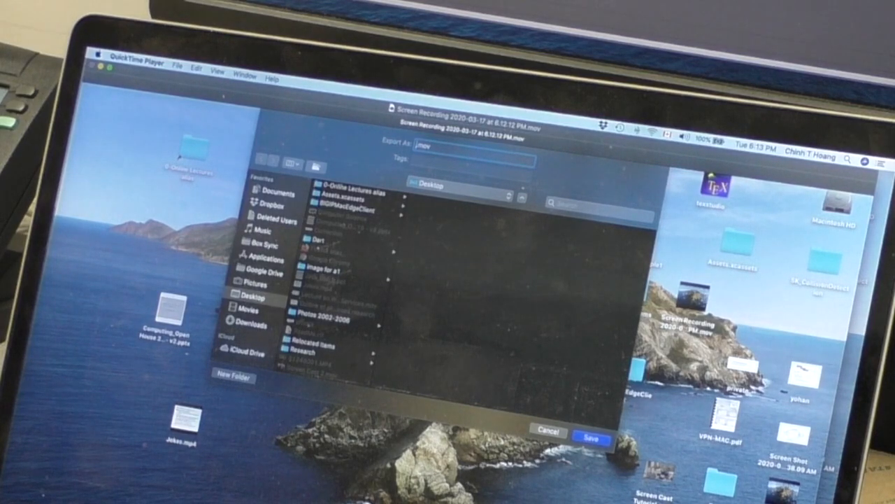
pyautogui.write('Lesson')
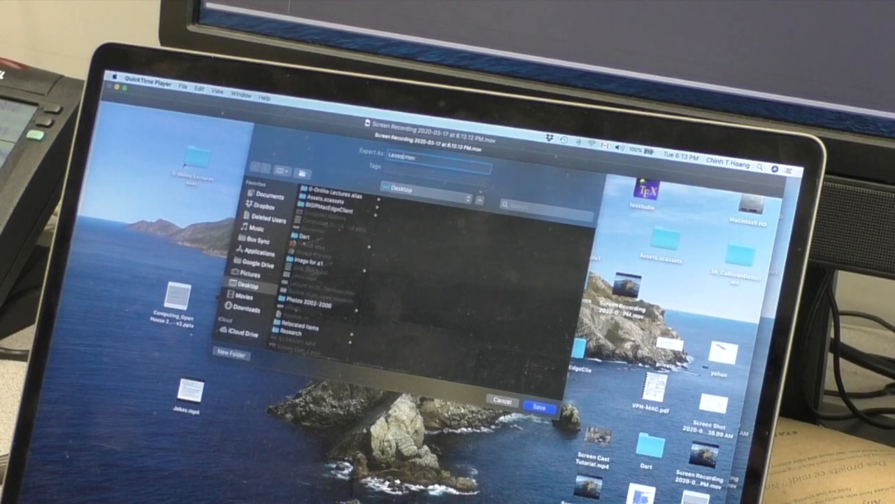
pyautogui.write(' Web Sql')
pyautogui.write('rvices')
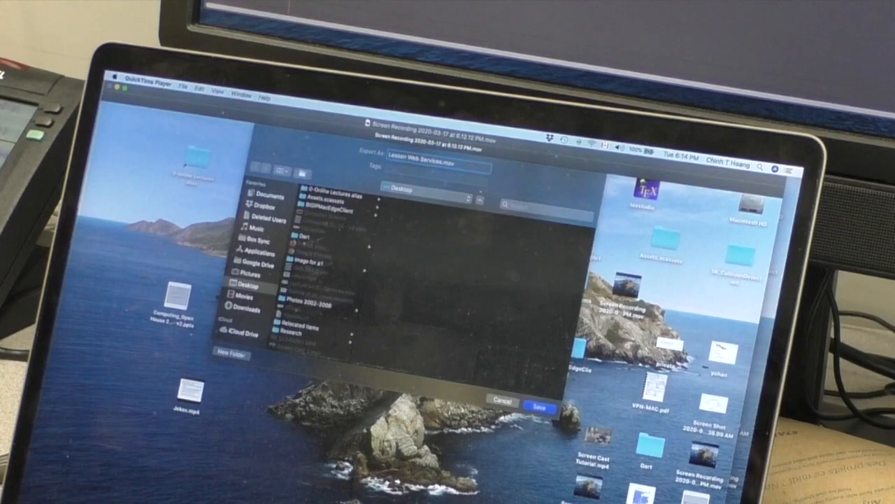
pyautogui.click(544, 408)
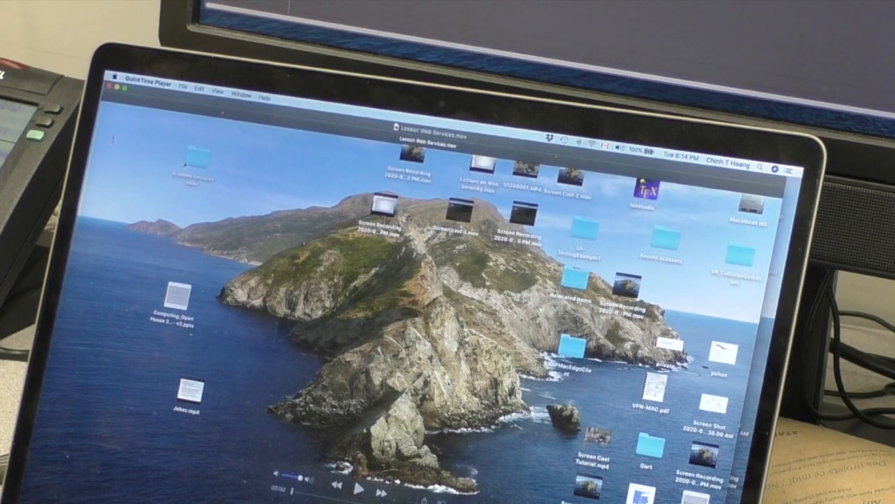
pyautogui.click(110, 88)
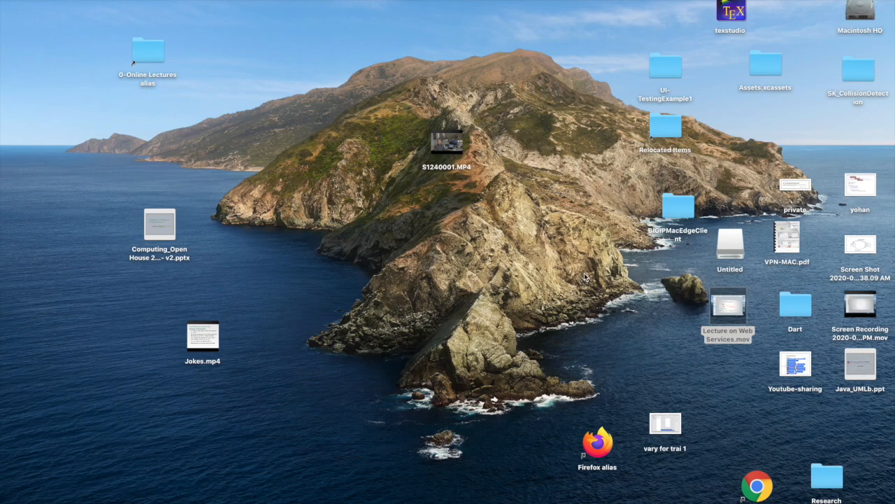
pyautogui.moveTo(720, 307)
pyautogui.moveTo(736, 297); pyautogui.dragTo(732, 296)
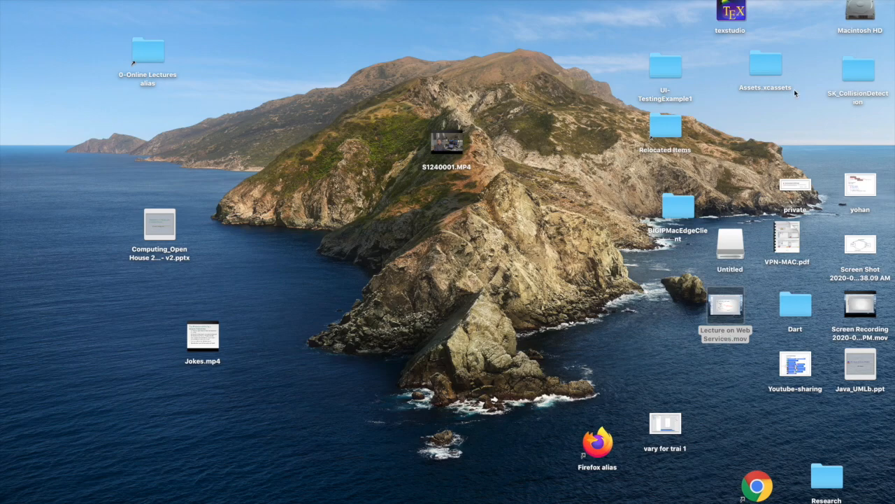
# Step: Find iMovie with a Spotlight search and launch it
pyautogui.press('super+space')
pyautogui.write('quic')
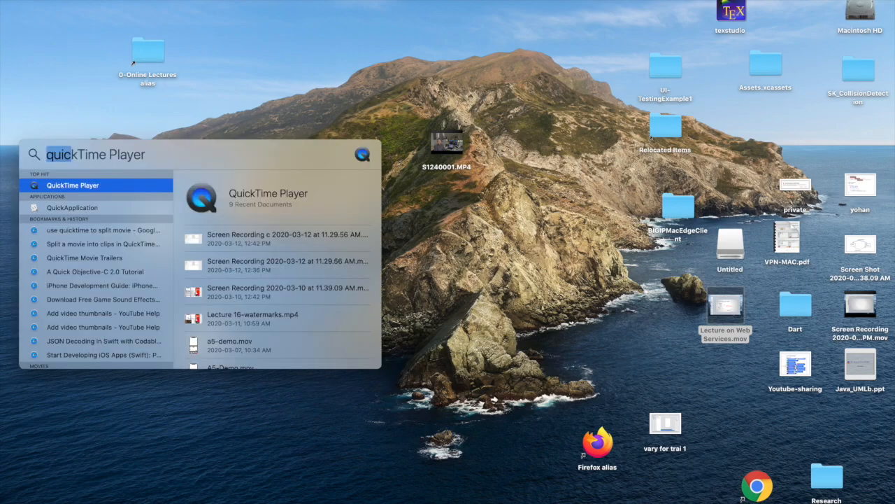
pyautogui.press('super+a')
pyautogui.write('iM')
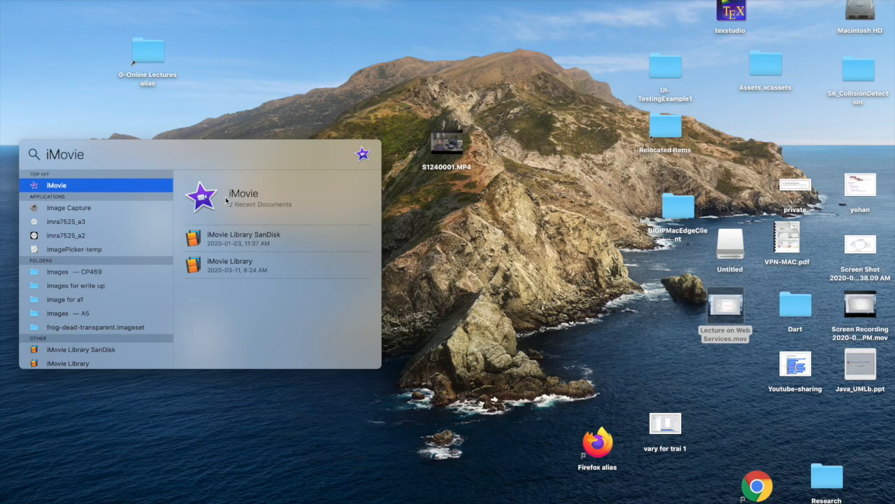
pyautogui.press('Return')
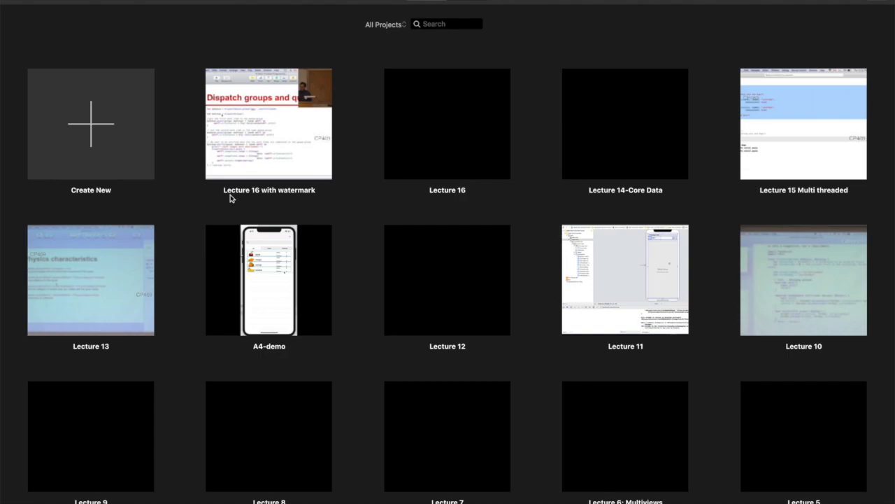
# Step: Create a new project of type Movie and show the project media of My Movie
pyautogui.click(93, 128)
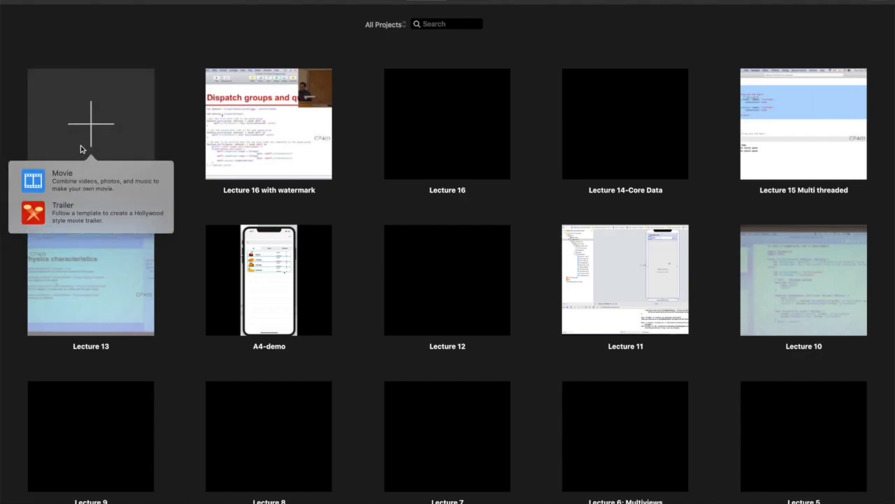
pyautogui.click(76, 184)
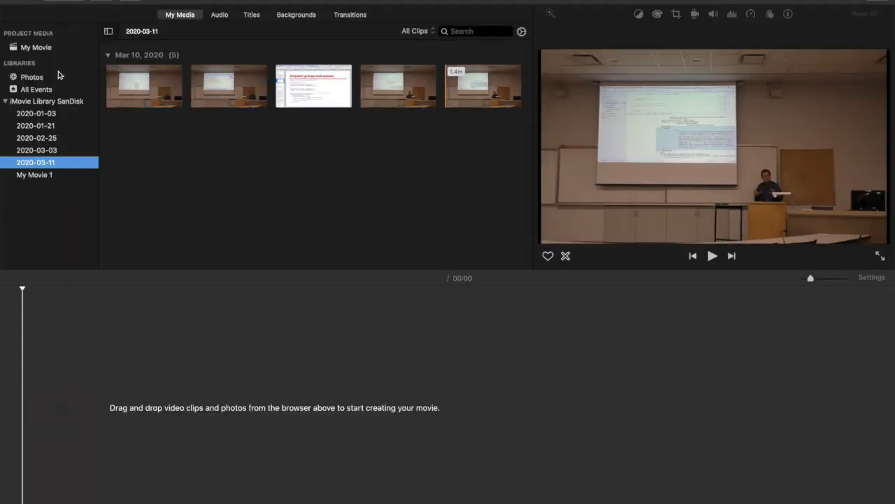
pyautogui.click(42, 51)
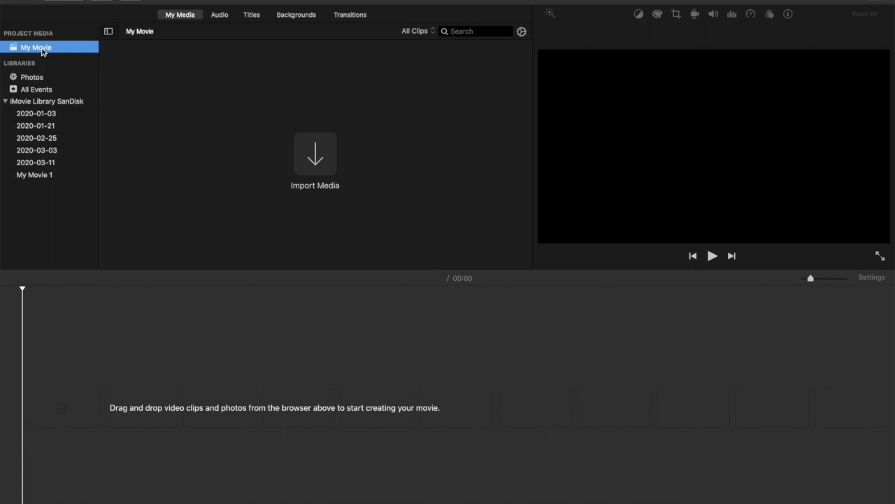
# Step: Start importing media into Project Media and browse the Desktop folder for the recorded lecture
pyautogui.click(318, 159)
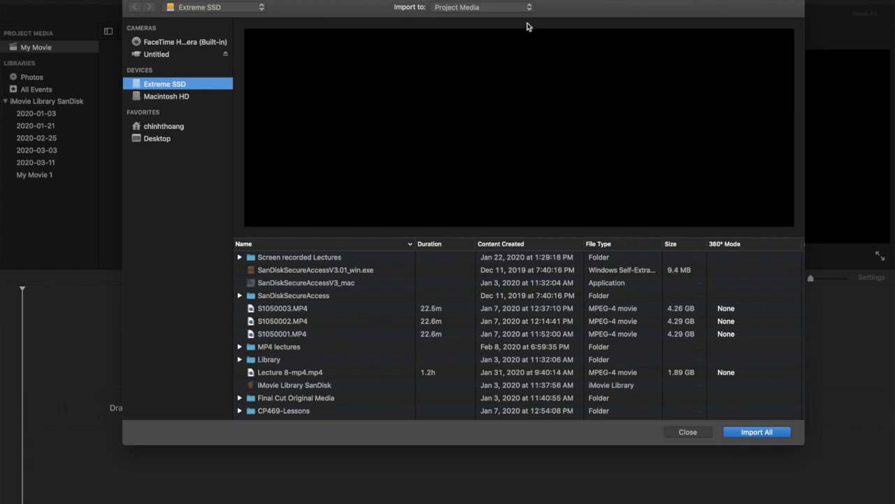
pyautogui.click(529, 10)
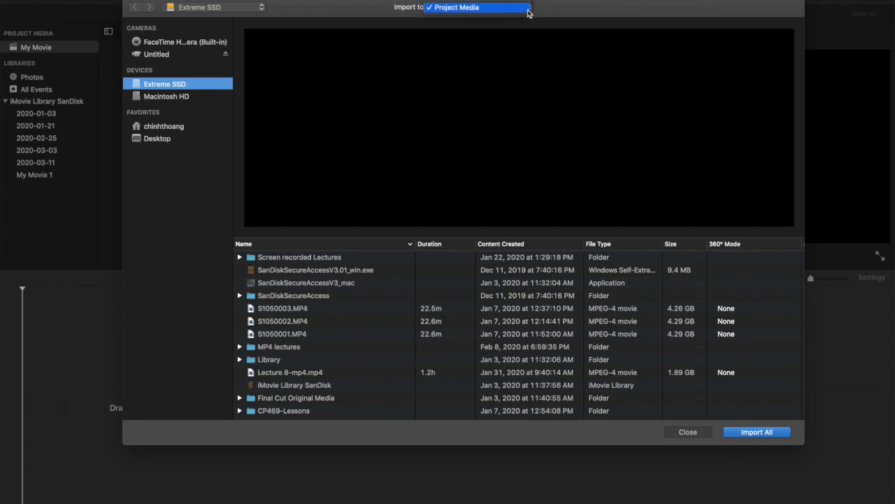
pyautogui.click(499, 47)
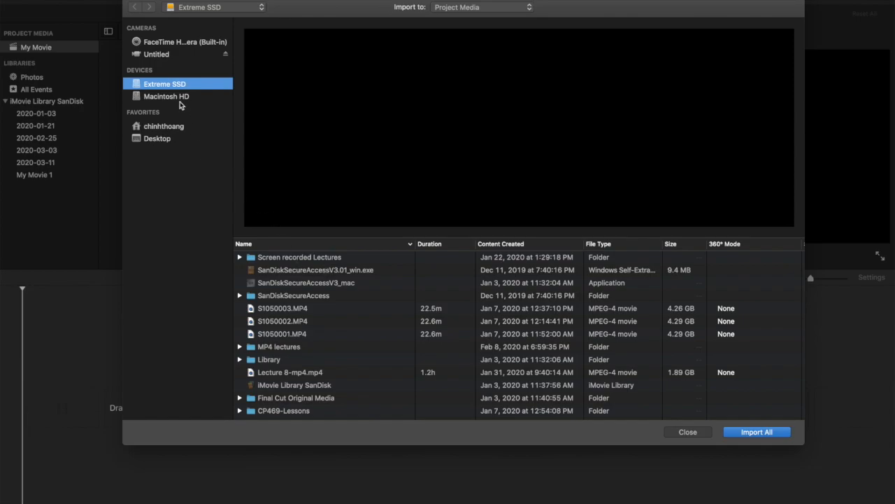
pyautogui.click(177, 97)
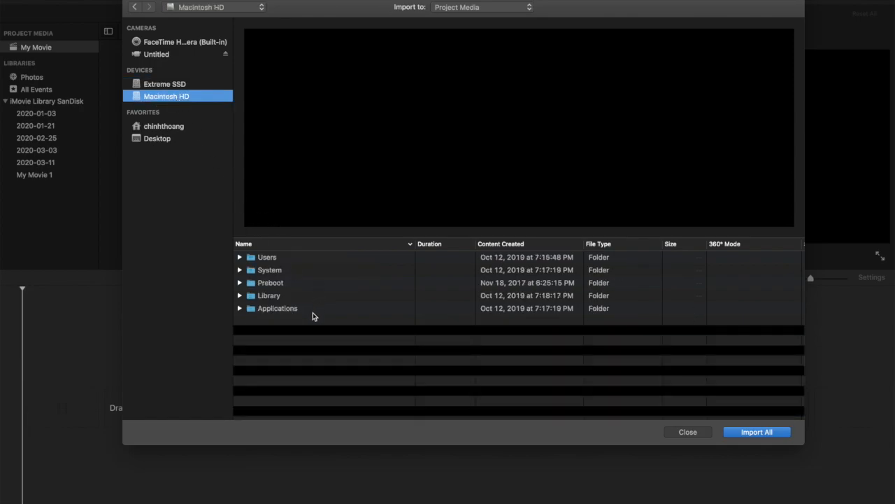
pyautogui.click(240, 258)
pyautogui.click(146, 141)
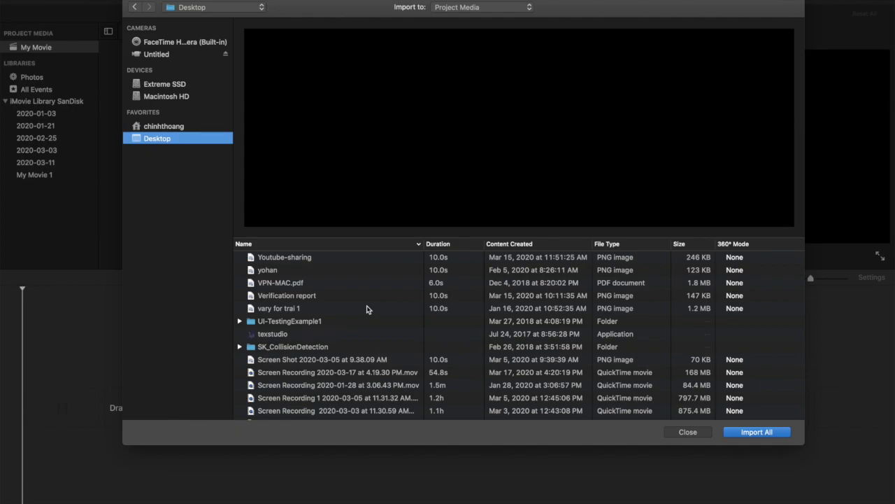
pyautogui.scroll(-5, 366, 307)
pyautogui.scroll(-4, 367, 308)
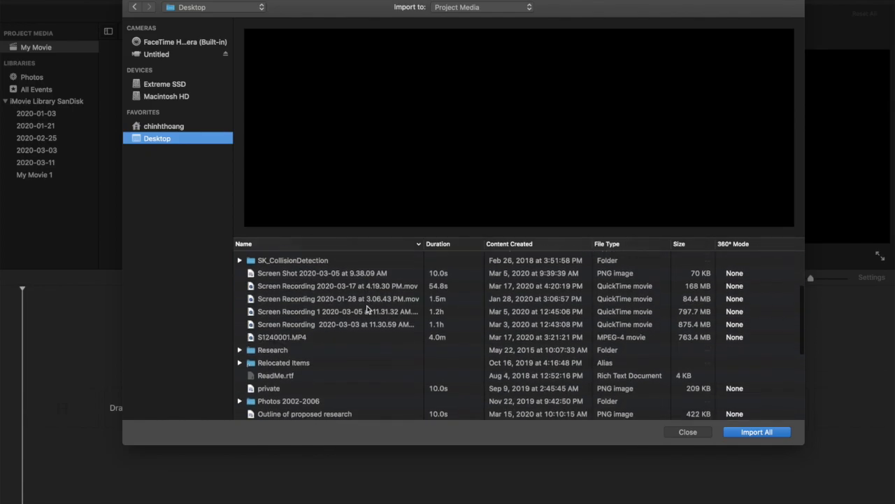
pyautogui.scroll(-4, 366, 310)
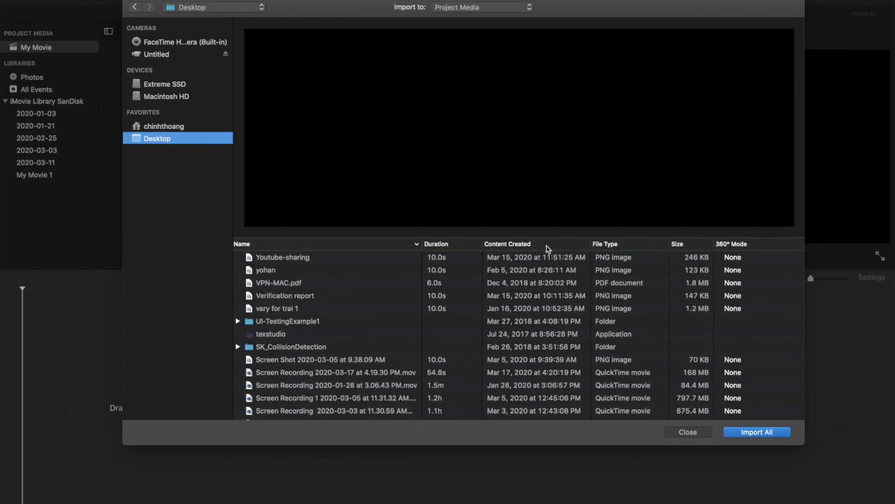
# Step: Sort the Desktop files by content creation date and import "Lecture on Web Services.mov" into the project
pyautogui.click(533, 244)
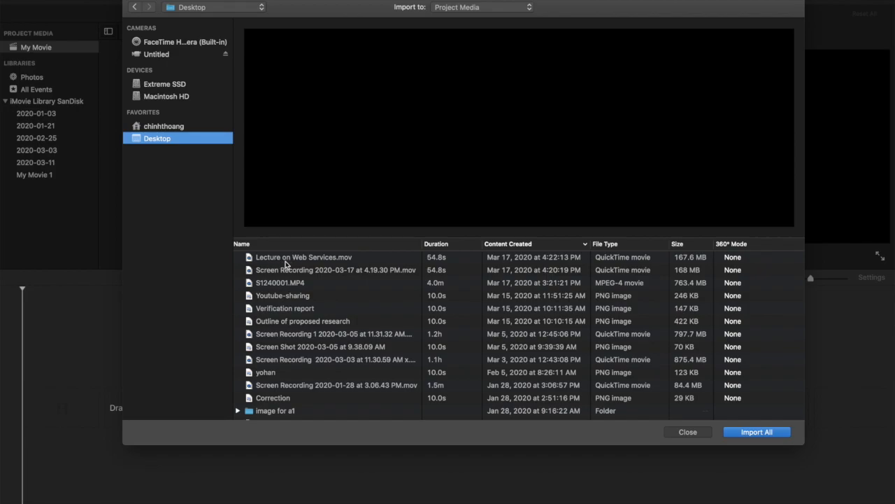
pyautogui.click(294, 263)
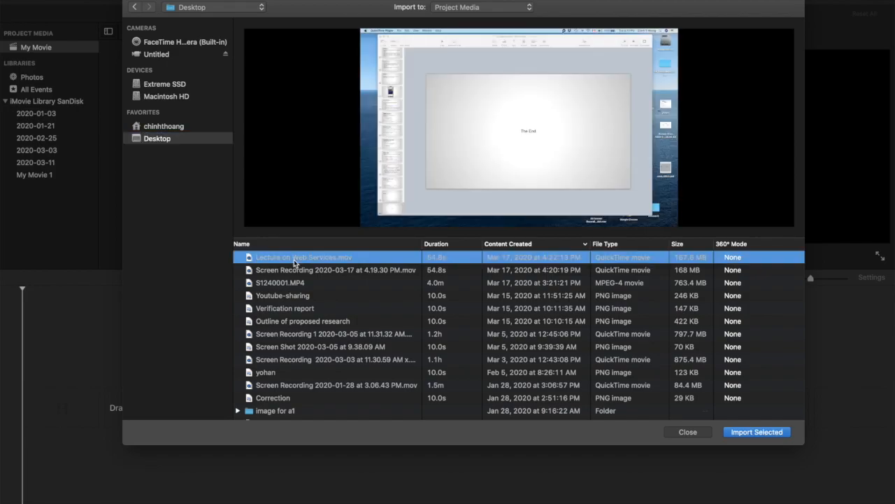
pyautogui.click(746, 431)
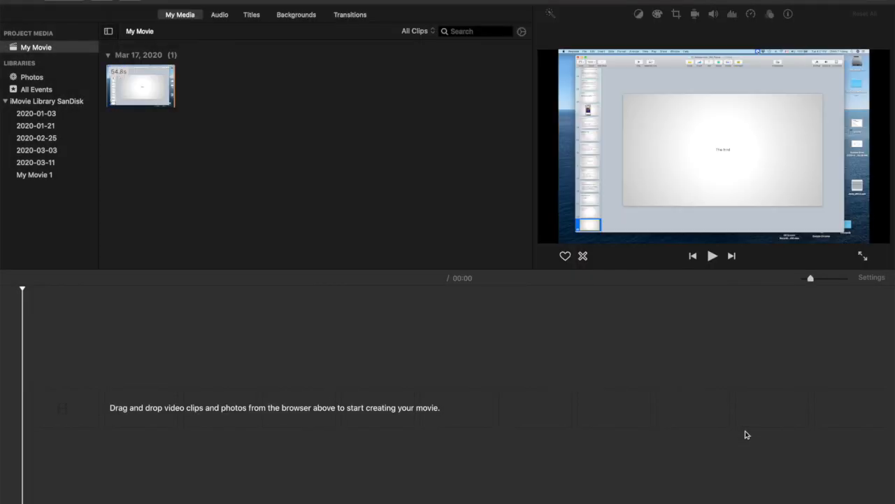
pyautogui.click(746, 431)
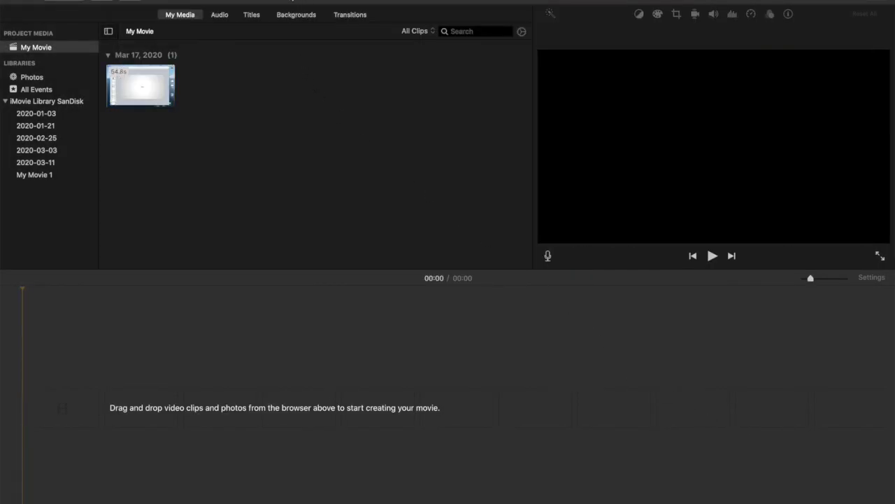
# Step: Move the project window aside to view the source lecture file on the desktop, and put the window back
pyautogui.moveTo(294, 2); pyautogui.dragTo(403, 368)
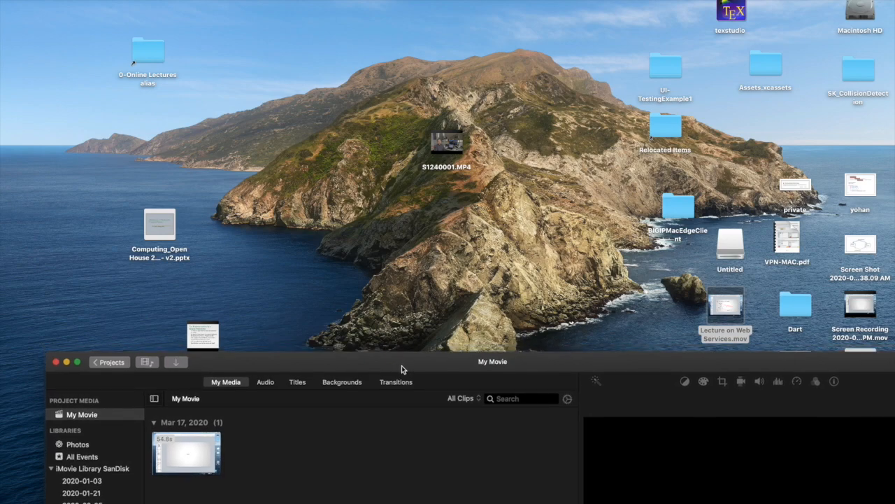
pyautogui.moveTo(721, 303)
pyautogui.moveTo(340, 360); pyautogui.dragTo(294, 0)
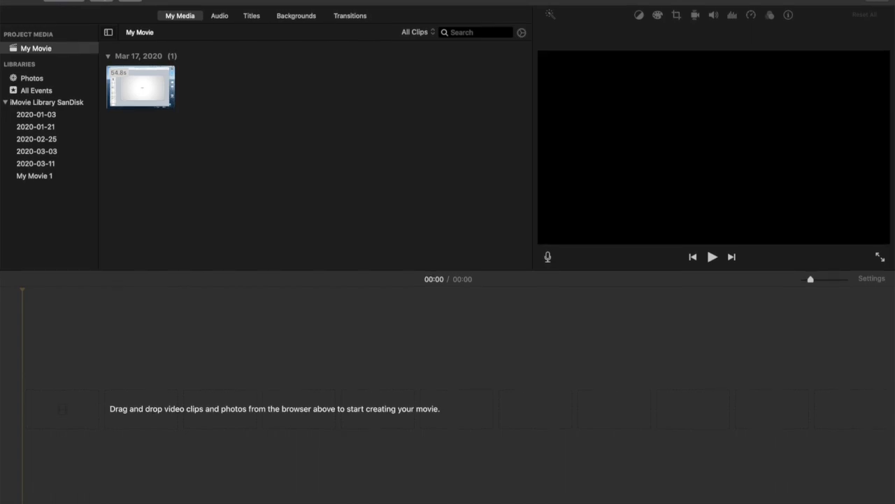
# Step: Share the imported clip as a 720p 60 video file named "Lecture on Web Services" in the MP4 lectures folder
pyautogui.click(154, 93)
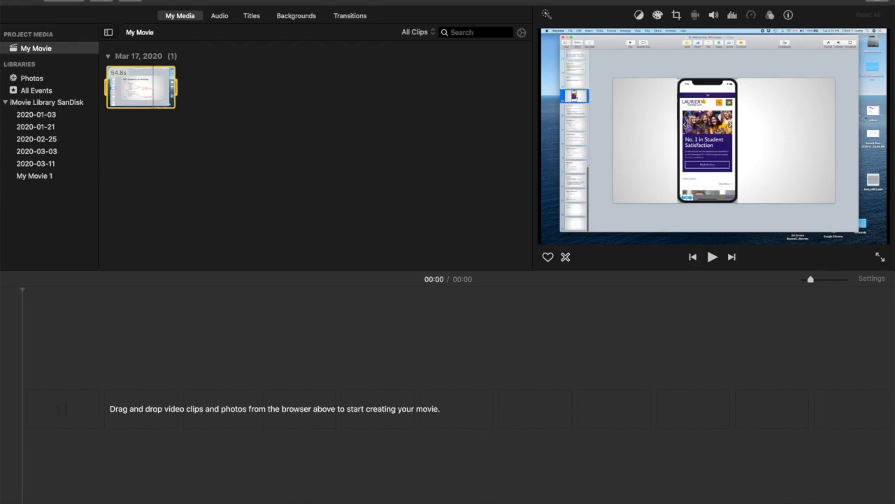
pyautogui.click(77, 0)
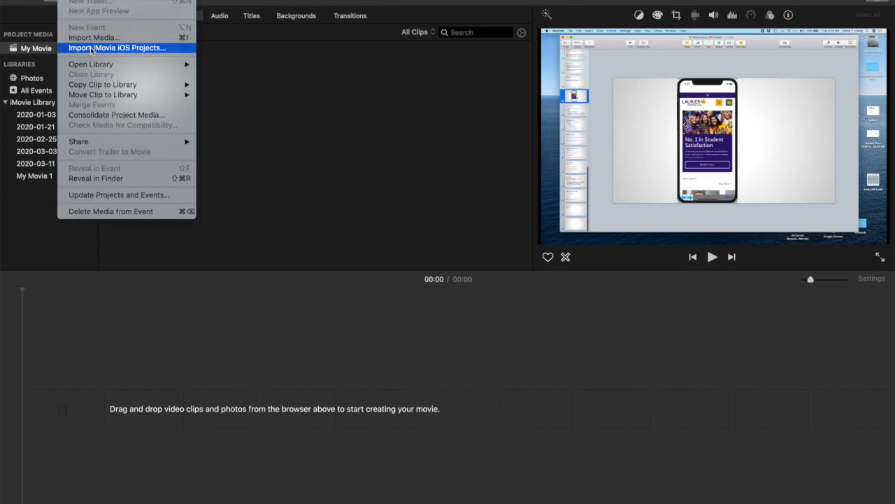
pyautogui.moveTo(119, 142)
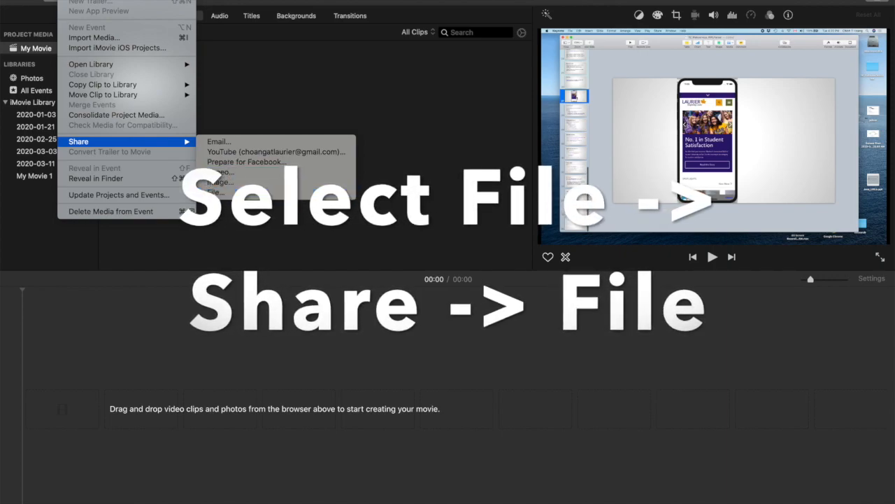
pyautogui.click(213, 191)
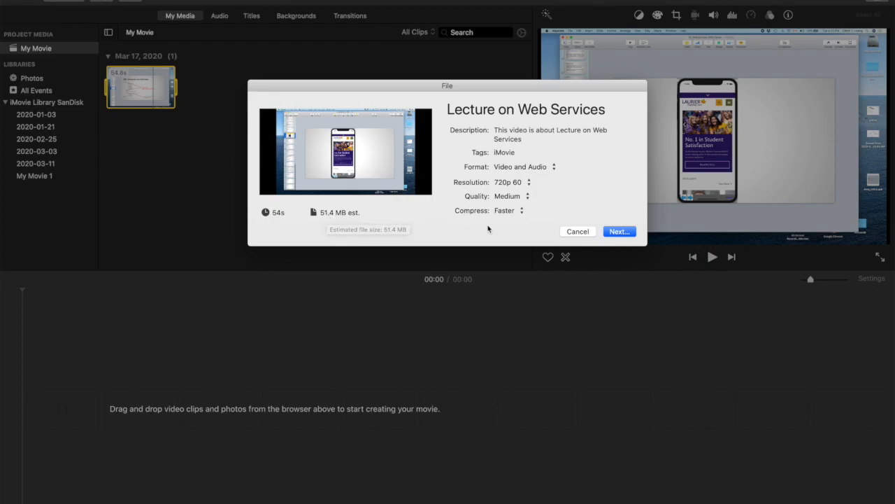
pyautogui.click(618, 232)
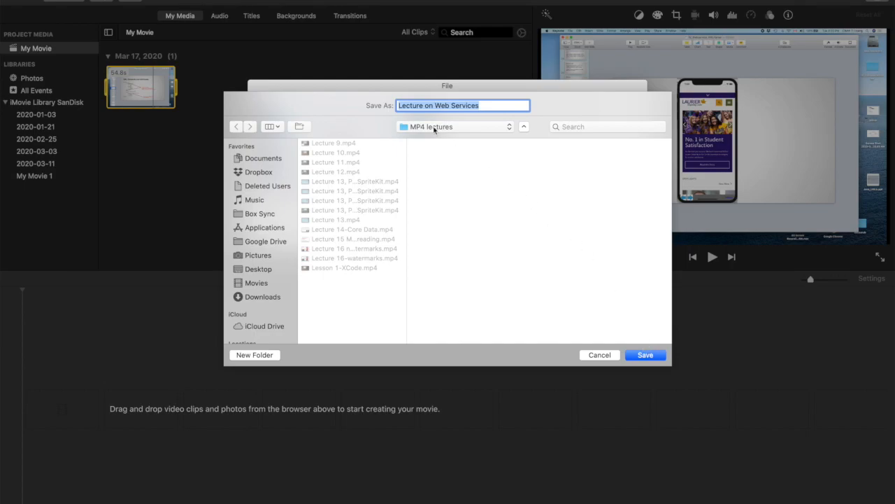
pyautogui.click(646, 356)
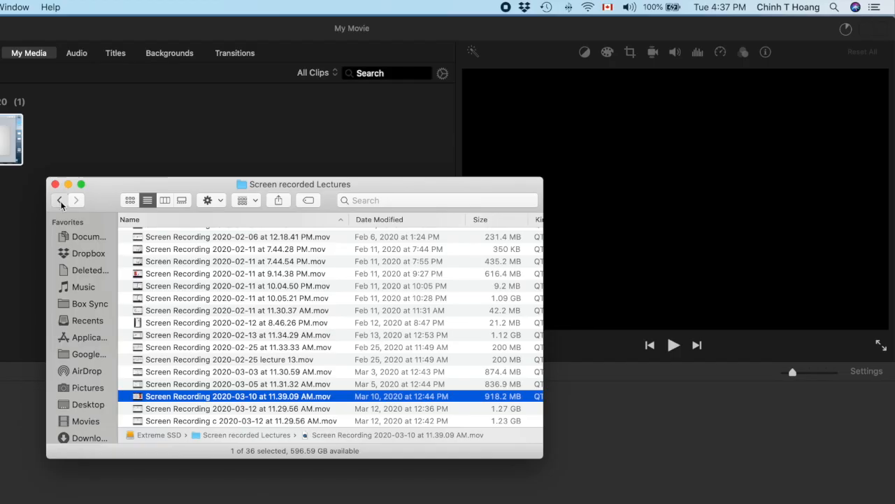
# Step: Open the MP4 lectures folder on the Extreme SSD and examine the files of the "Lecture on Web Services" export
pyautogui.click(60, 200)
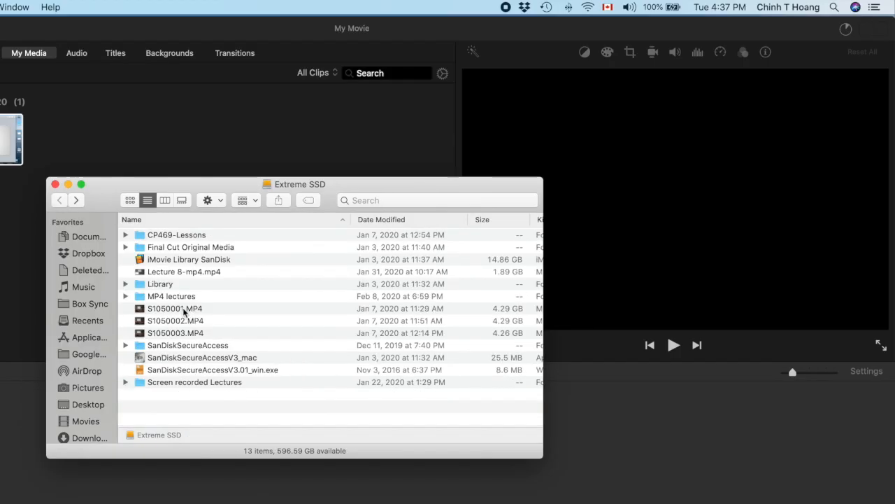
pyautogui.click(143, 298)
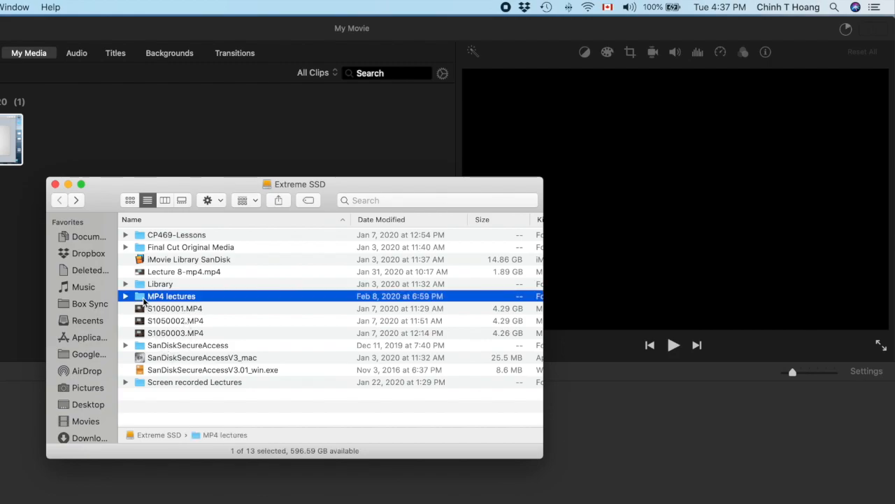
pyautogui.doubleClick(144, 298)
pyautogui.scroll(-1, 234, 312)
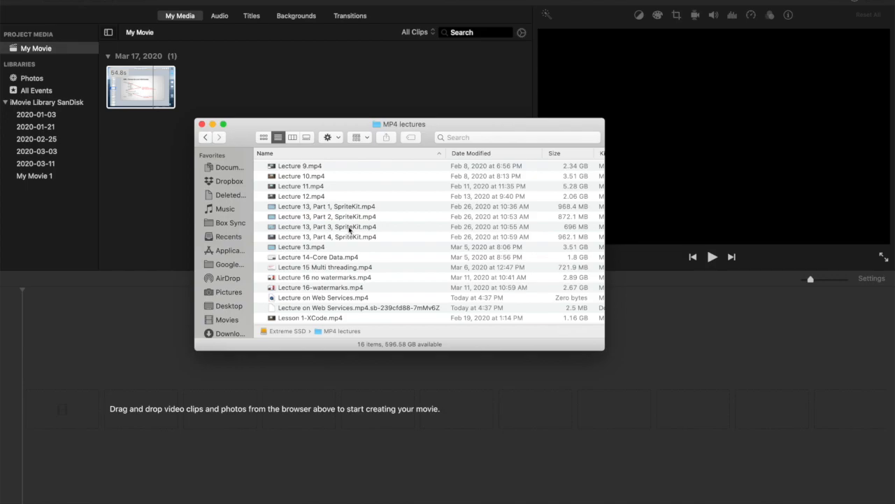
pyautogui.click(281, 299)
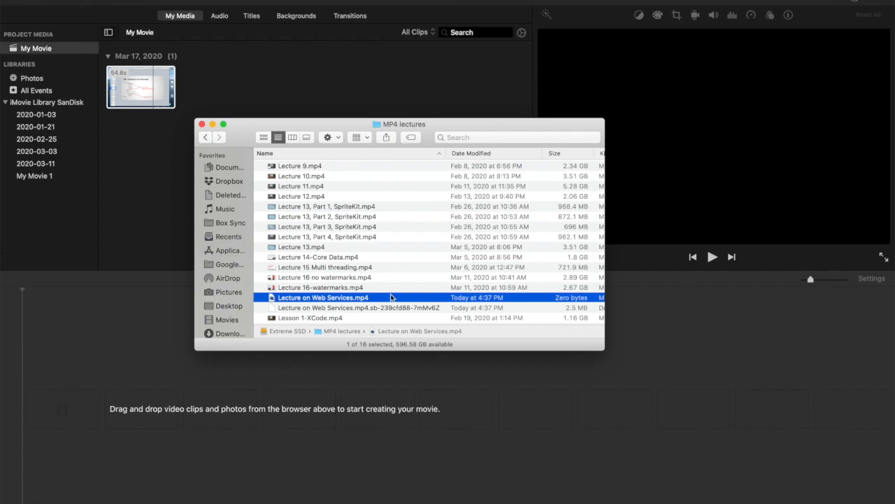
pyautogui.click(349, 309)
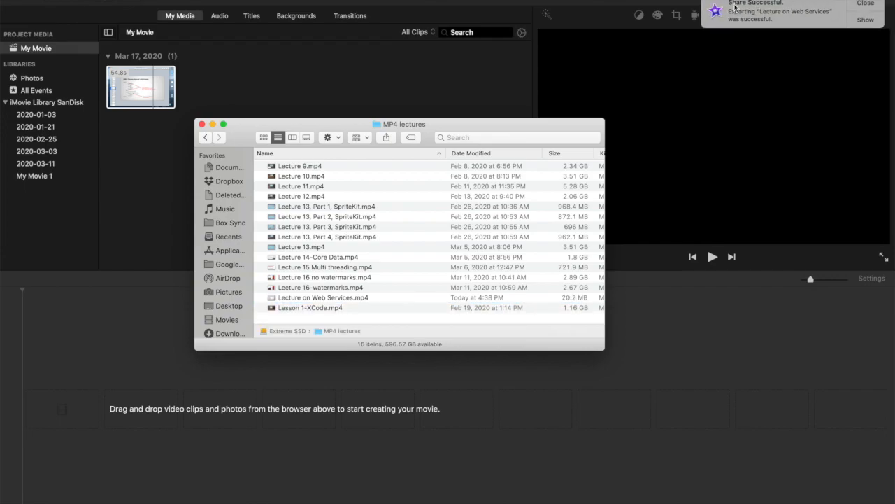
# Step: Dismiss the export notification, play the exported "Lecture on Web Services.mp4" briefly and close the player
pyautogui.click(865, 3)
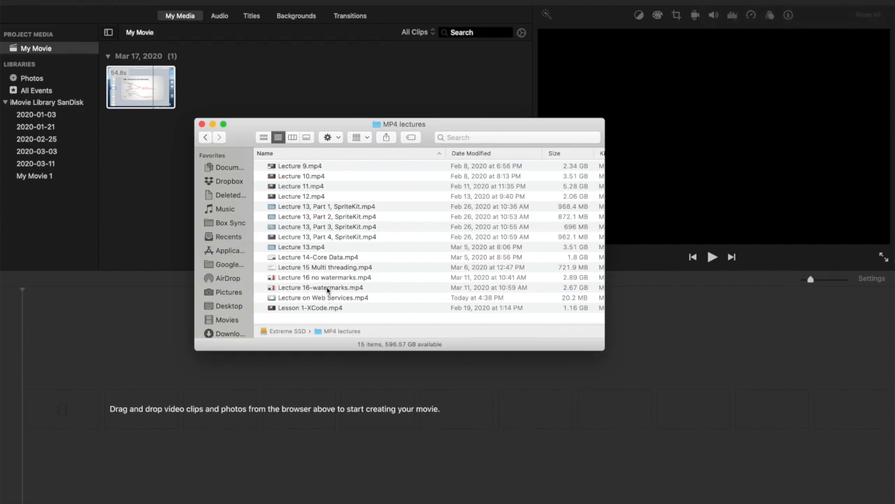
pyautogui.click(329, 288)
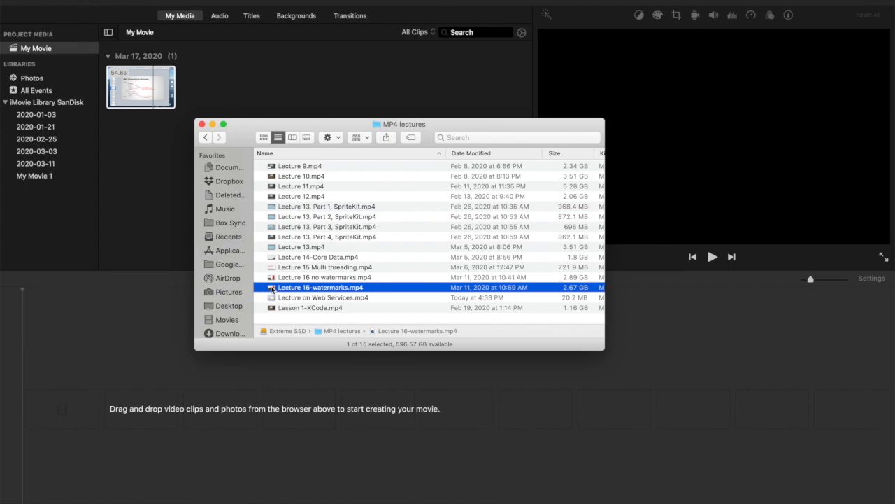
pyautogui.click(278, 299)
pyautogui.hscroll(1, 280, 299)
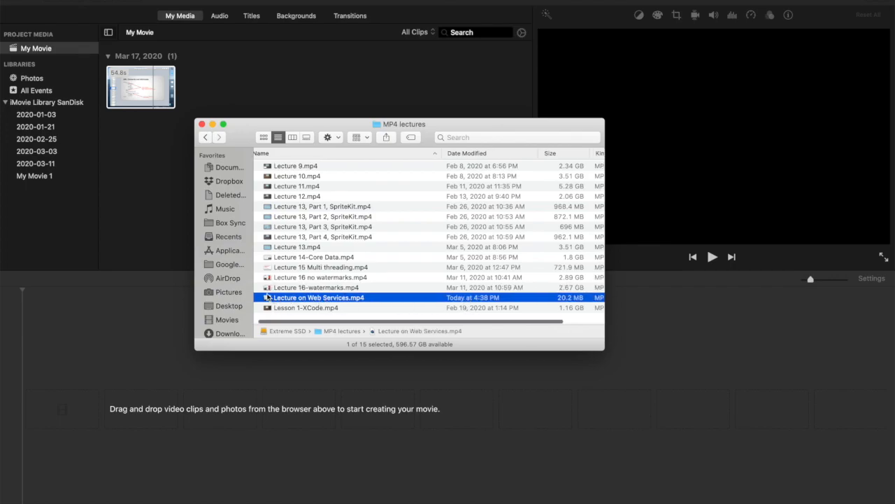
pyautogui.doubleClick(270, 299)
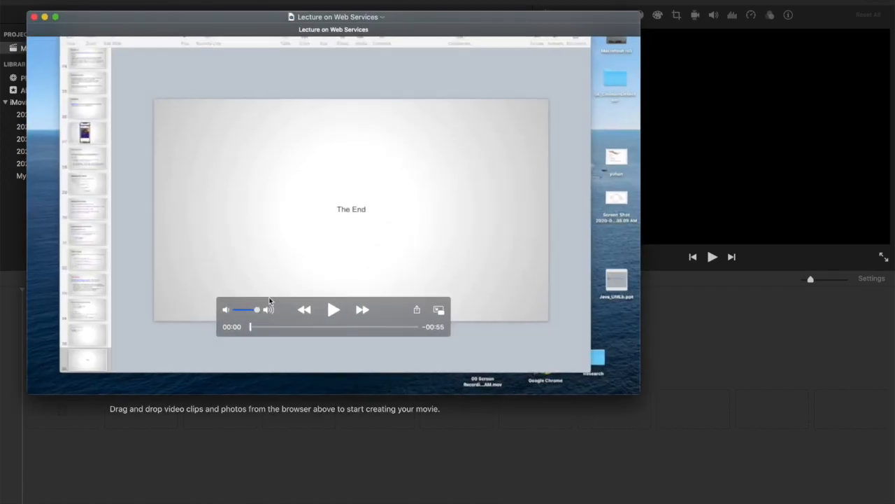
pyautogui.click(333, 310)
pyautogui.moveTo(240, 70)
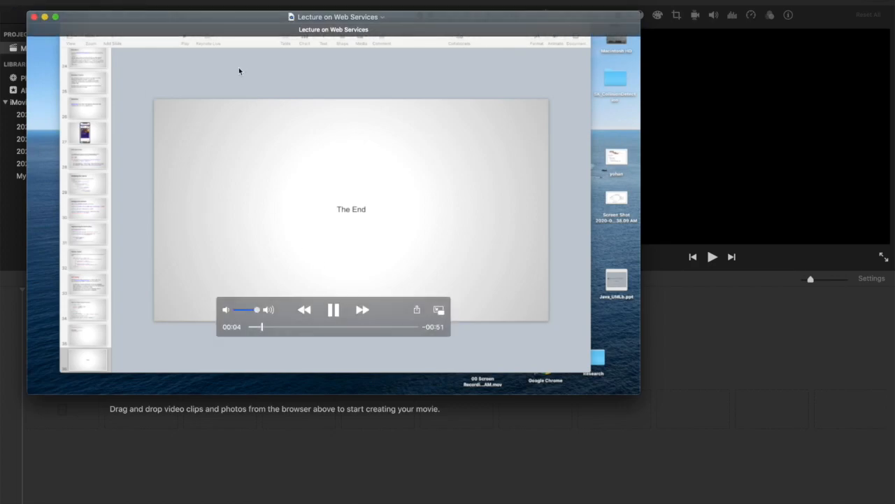
pyautogui.click(34, 16)
pyautogui.moveTo(249, 124); pyautogui.dragTo(186, 130)
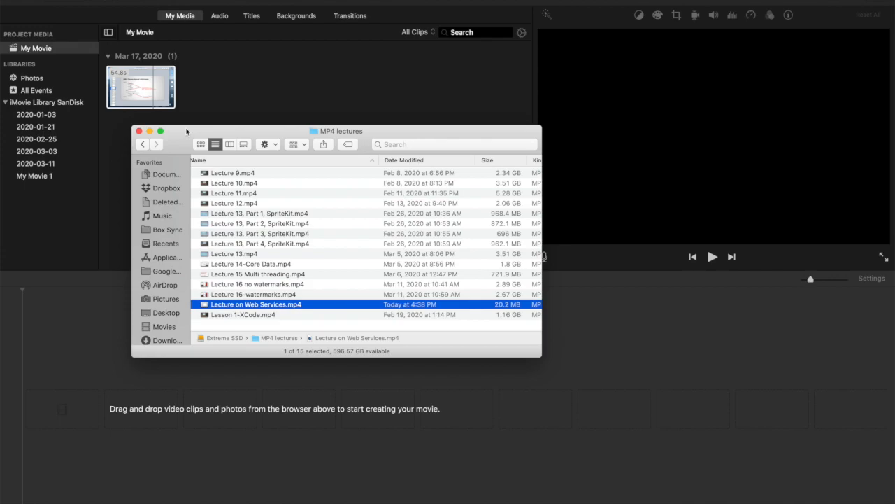
# Step: Switch to Google Chrome and open the bookmarked Wilfrid Laurier University learning site
pyautogui.press('super+Tab')
pyautogui.press('super+Tab')
pyautogui.press('super+Tab')
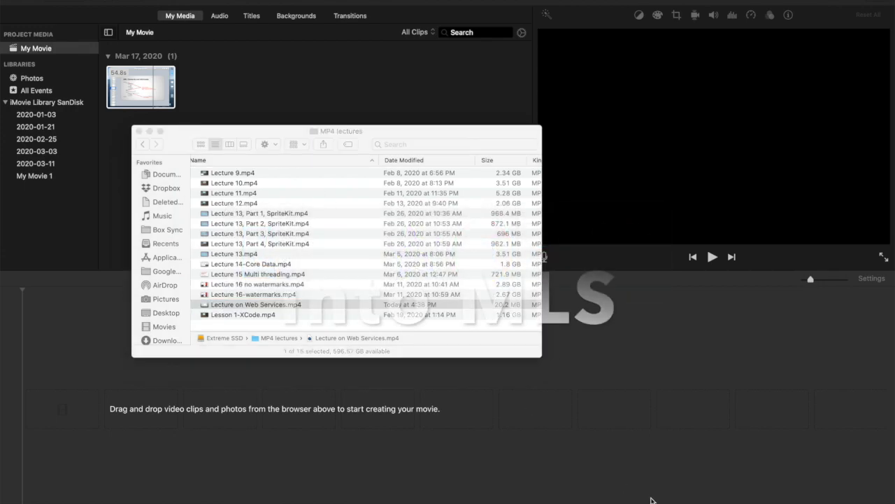
pyautogui.moveTo(730, 501)
pyautogui.click(686, 499)
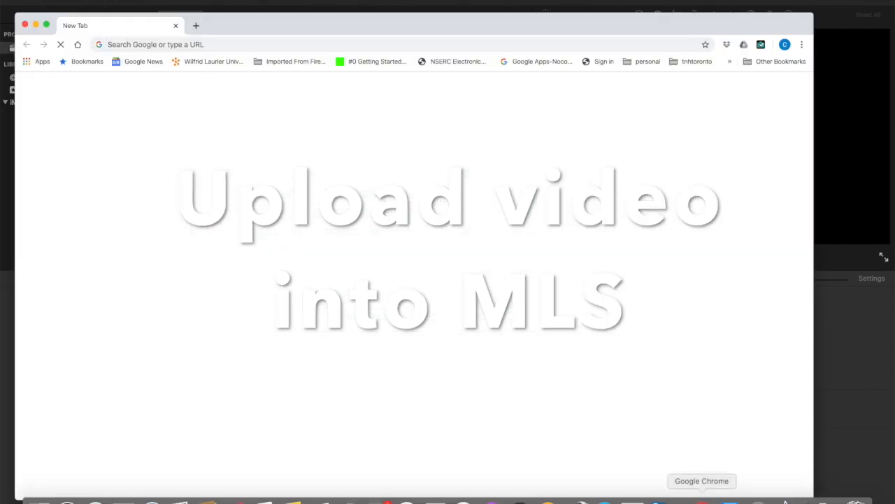
pyautogui.click(210, 63)
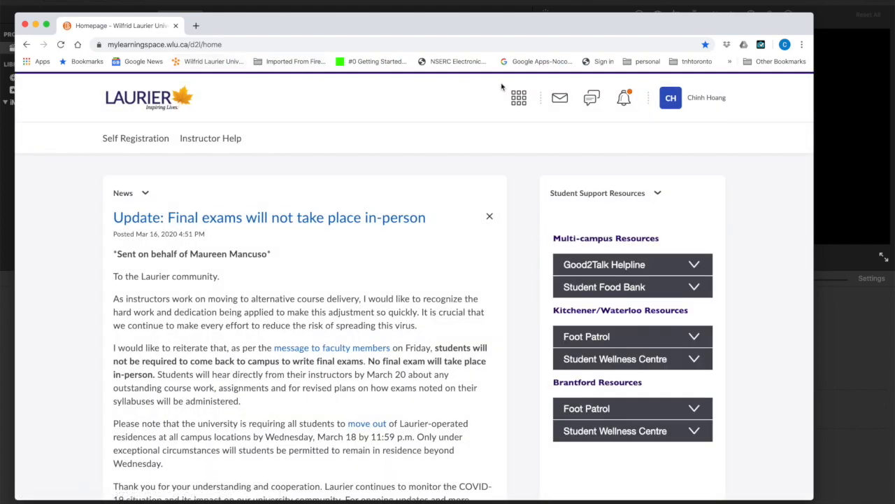
# Step: Open the CP-469-CP-669-A iPhone Application Programming course and go to its content page
pyautogui.click(520, 101)
pyautogui.click(455, 193)
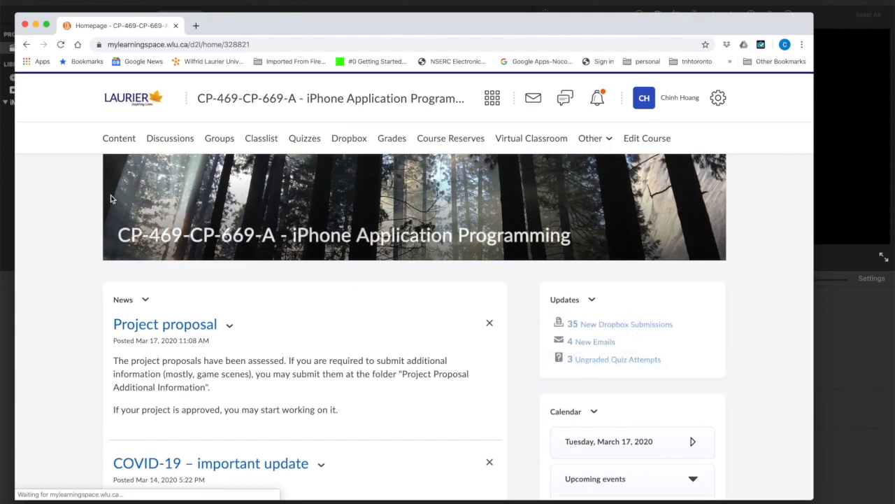
pyautogui.click(114, 141)
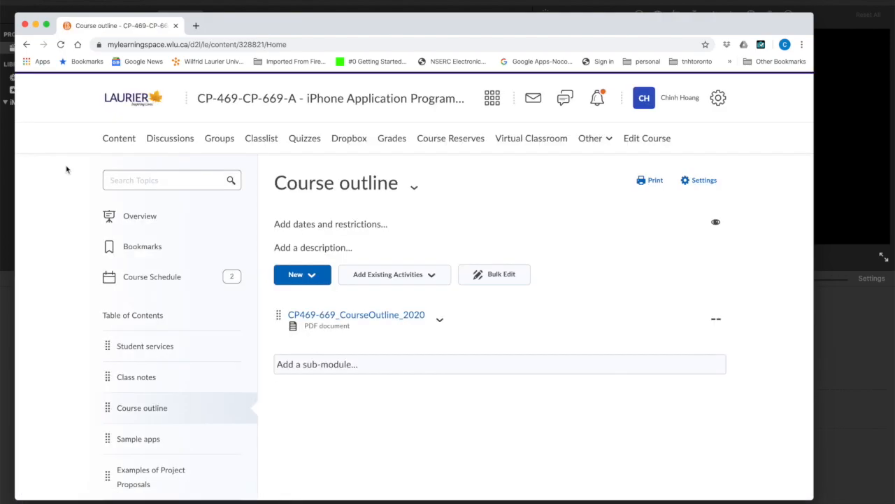
# Step: Open the Videos module of the course and examine its list of lecture videos
pyautogui.scroll(-3, 66, 169)
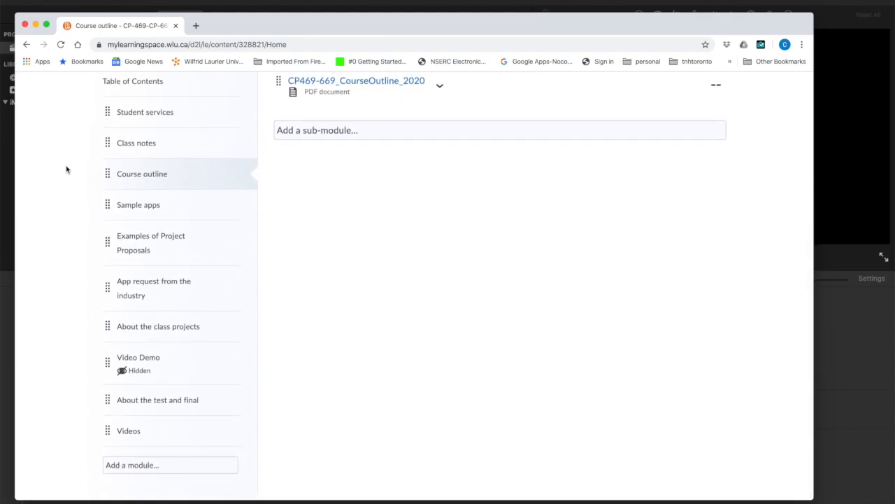
pyautogui.click(130, 432)
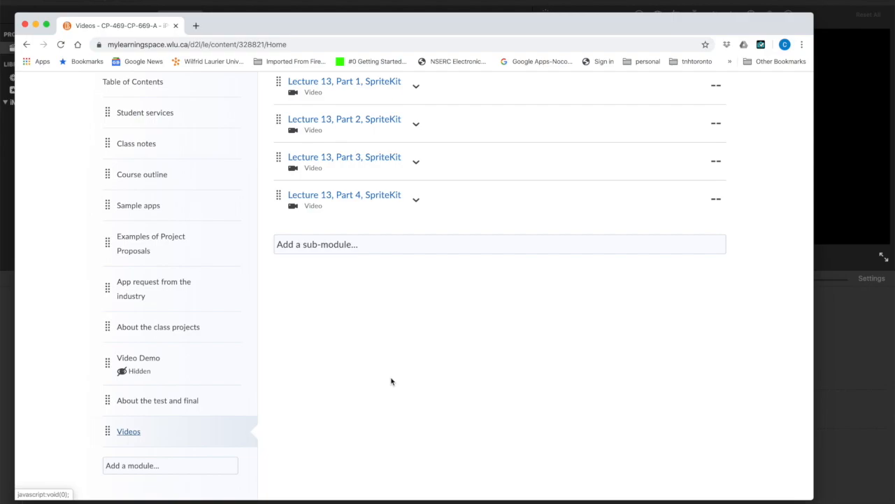
pyautogui.scroll(3, 391, 382)
pyautogui.scroll(2, 392, 381)
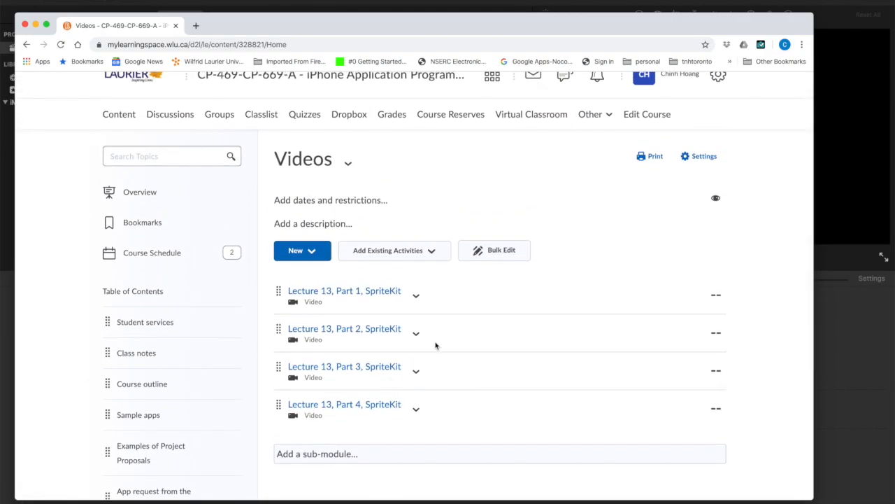
pyautogui.scroll(-1, 435, 344)
pyautogui.scroll(-1, 435, 344)
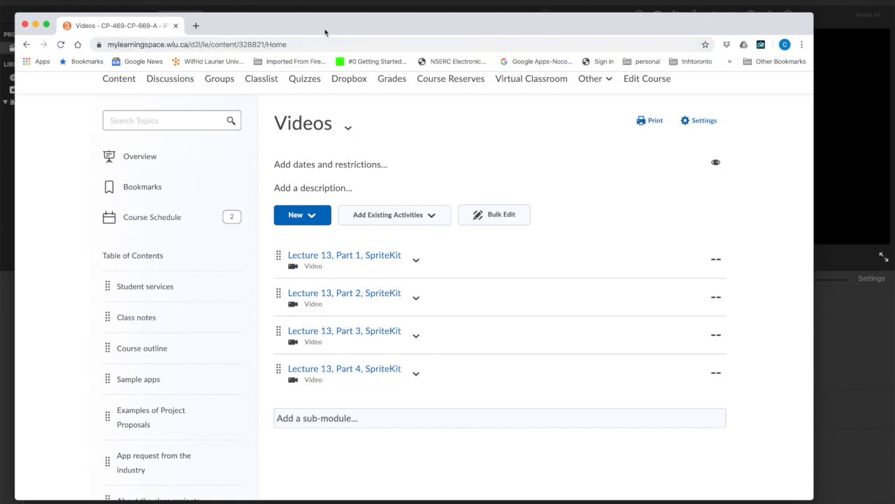
pyautogui.moveTo(326, 30); pyautogui.dragTo(324, 14)
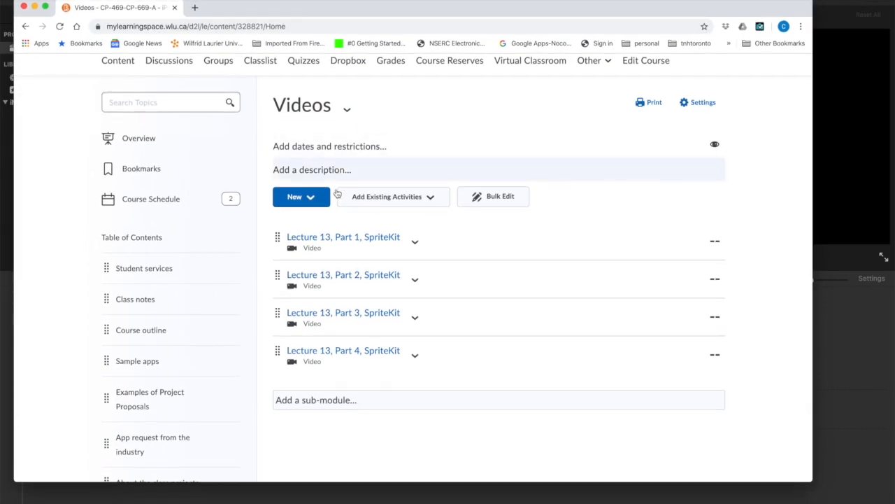
# Step: Start adding a new Video or Audio item to the Videos module and choose to upload a file
pyautogui.click(313, 198)
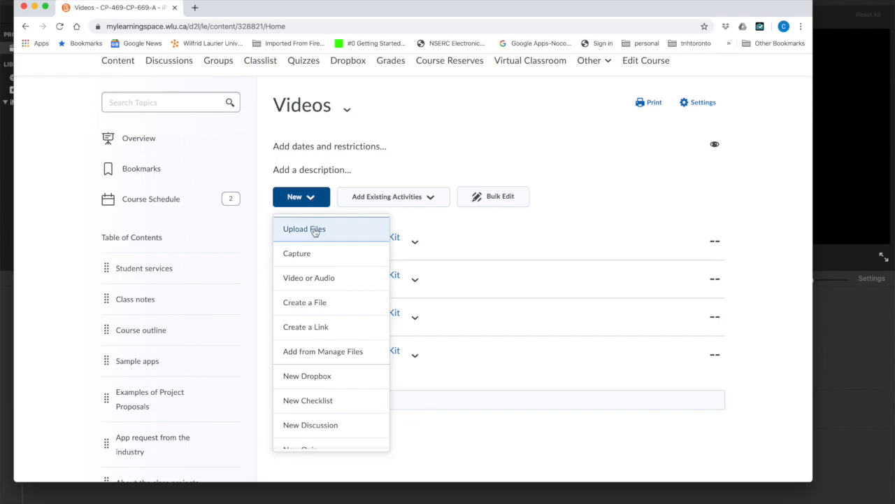
pyautogui.click(319, 280)
pyautogui.click(370, 186)
pyautogui.click(378, 130)
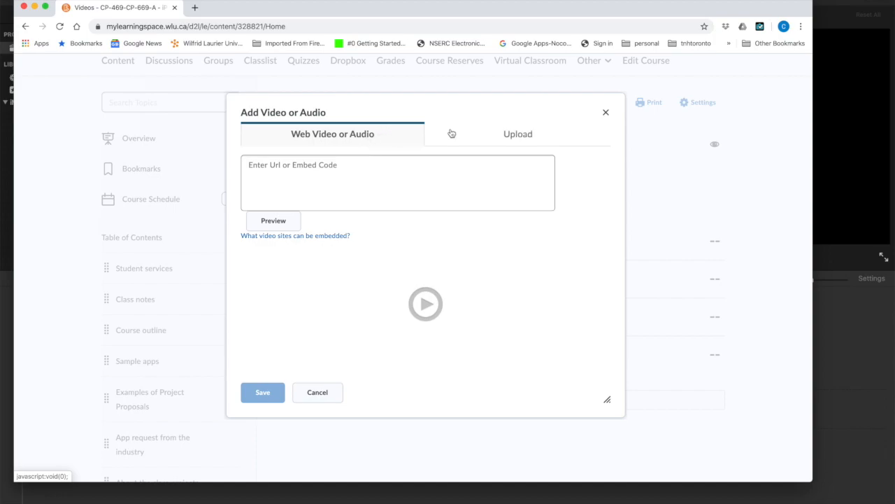
pyautogui.click(530, 136)
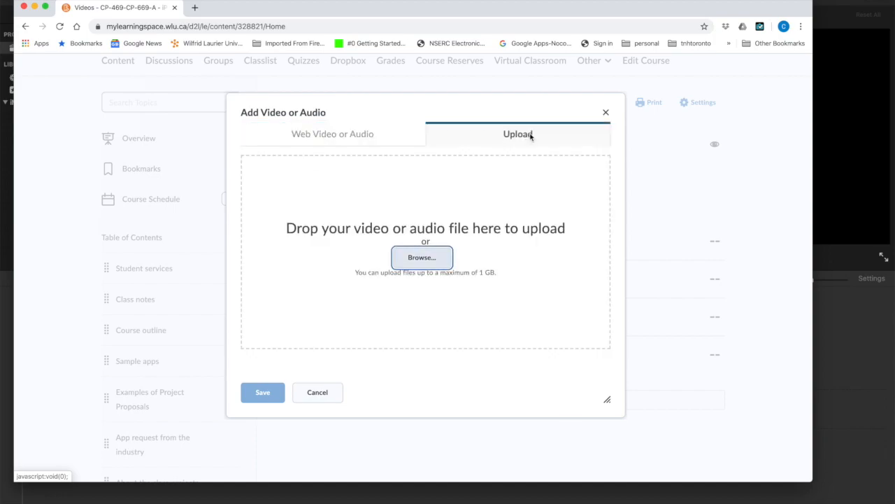
# Step: Upload "Lecture on Web Services.mp4" from the MP4 lectures folder and save it with the title "Lecture on Web Services"
pyautogui.click(430, 262)
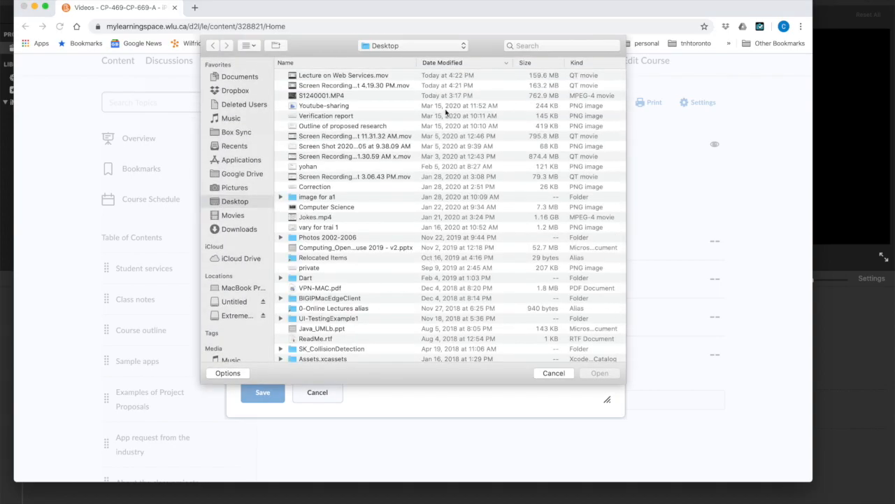
pyautogui.click(462, 48)
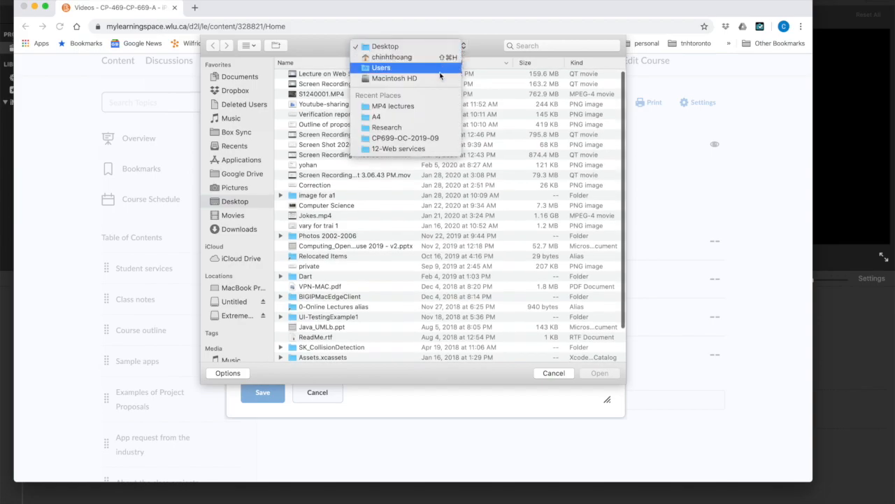
pyautogui.click(423, 105)
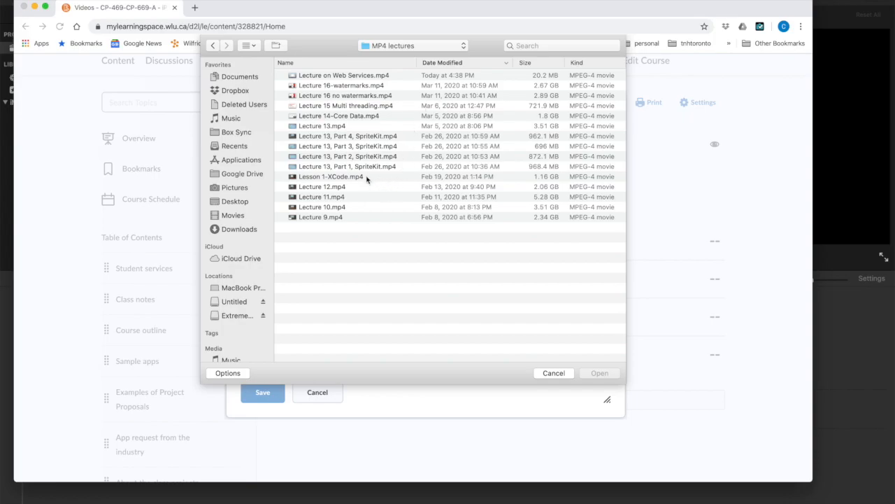
pyautogui.scroll(1, 354, 223)
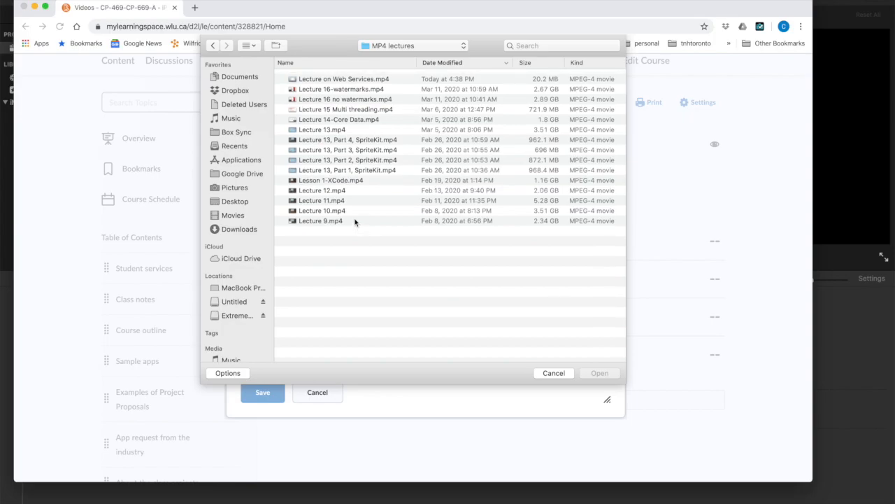
pyautogui.click(315, 77)
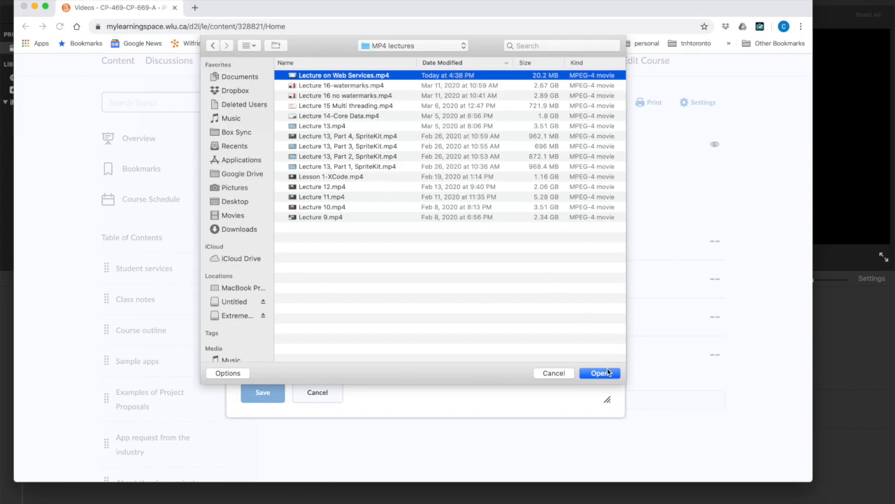
pyautogui.click(603, 373)
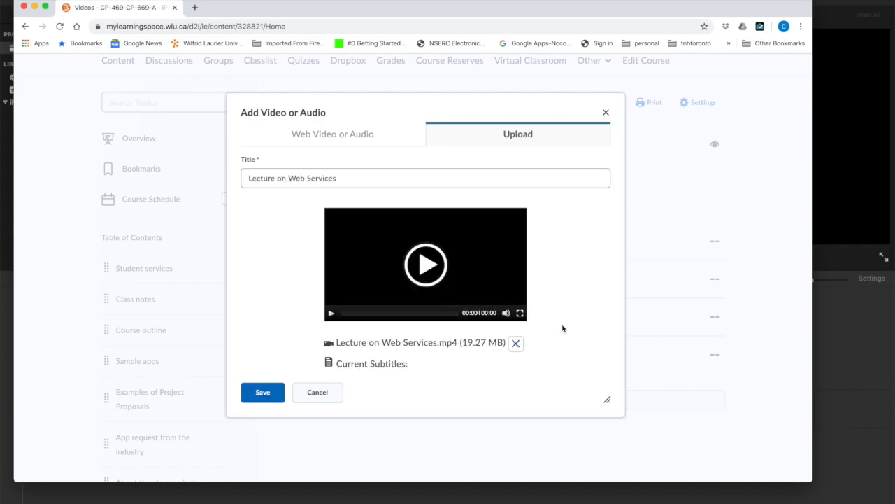
pyautogui.click(258, 394)
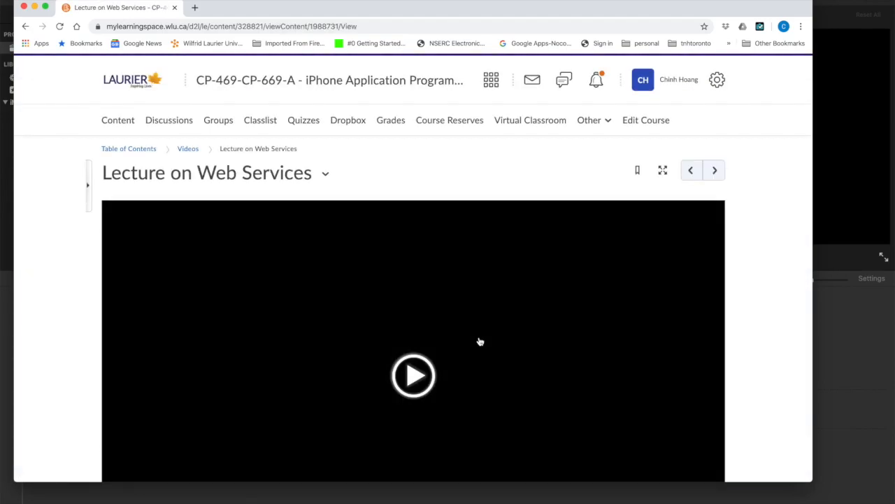
# Step: Play the uploaded "Lecture on Web Services" video briefly and return to the Videos module to check its list
pyautogui.scroll(-3, 479, 258)
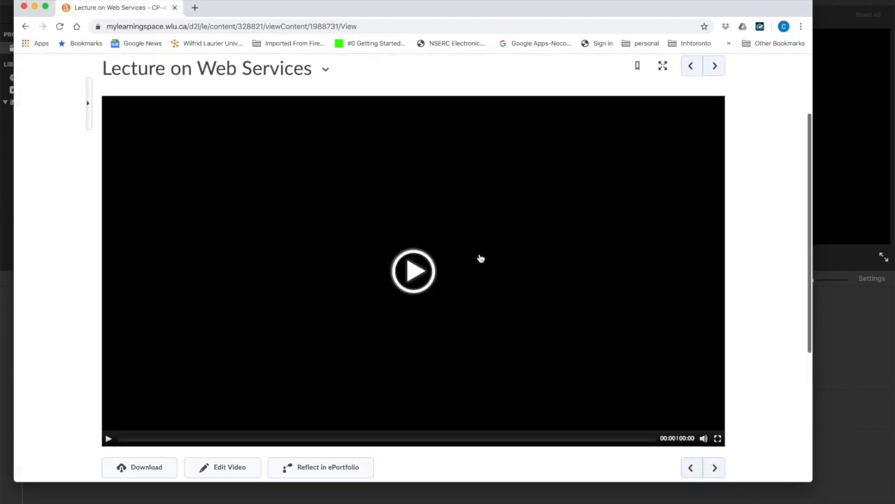
pyautogui.click(414, 271)
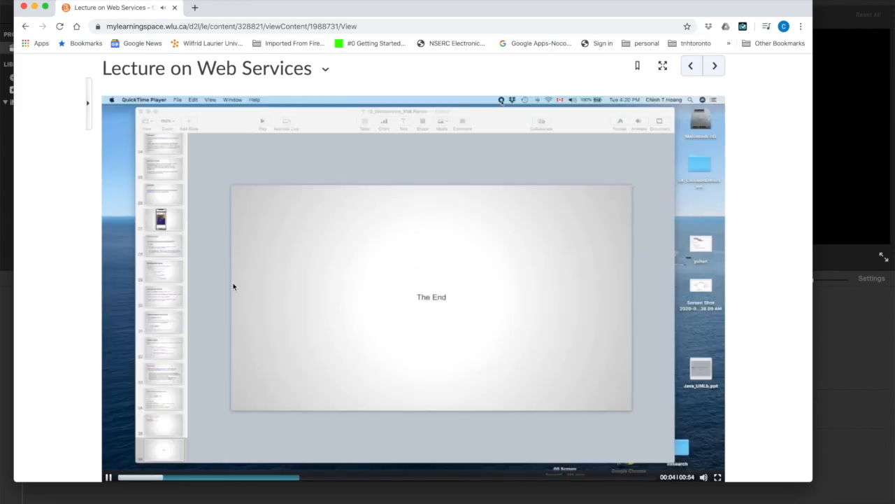
pyautogui.scroll(3, 322, 318)
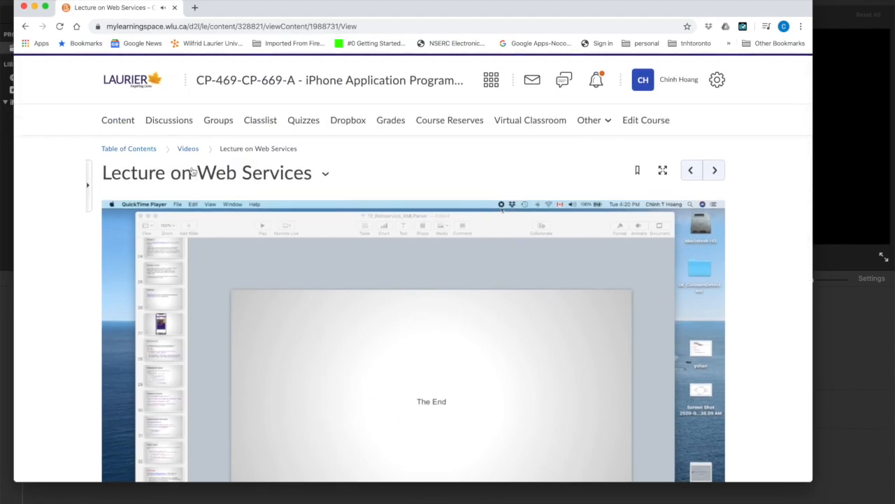
pyautogui.click(187, 149)
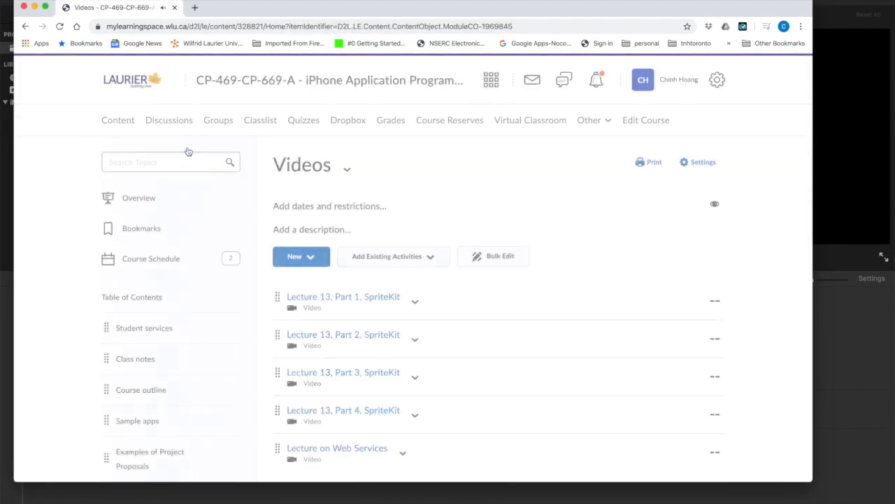
pyautogui.scroll(-5, 275, 296)
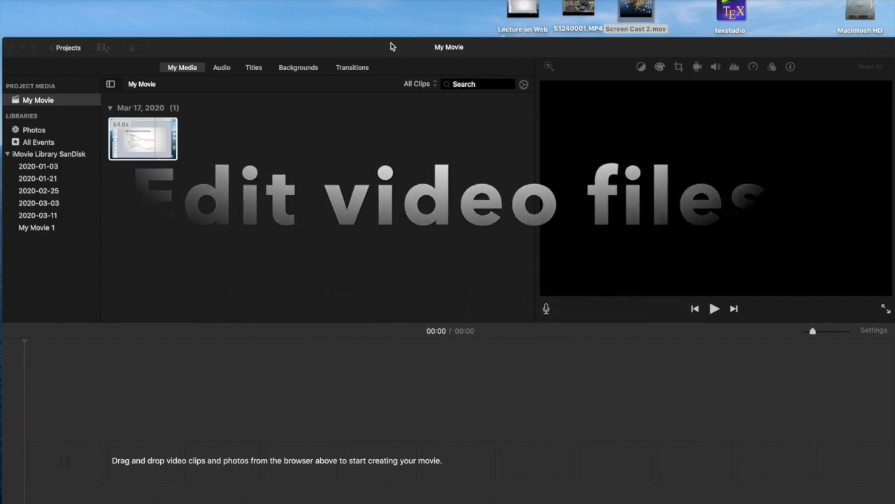
# Step: Switch to iMovie, close the current project under the name My Movie and create a new movie project
pyautogui.click(385, 44)
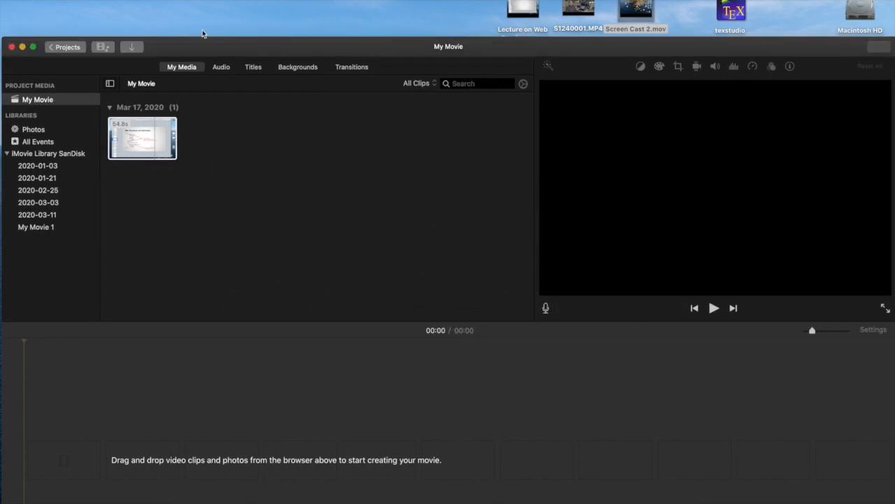
pyautogui.click(61, 1)
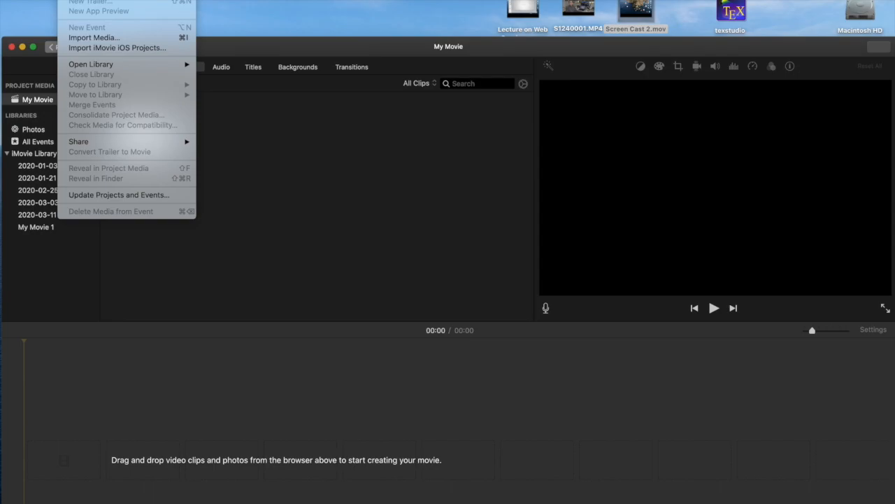
pyautogui.click(221, 46)
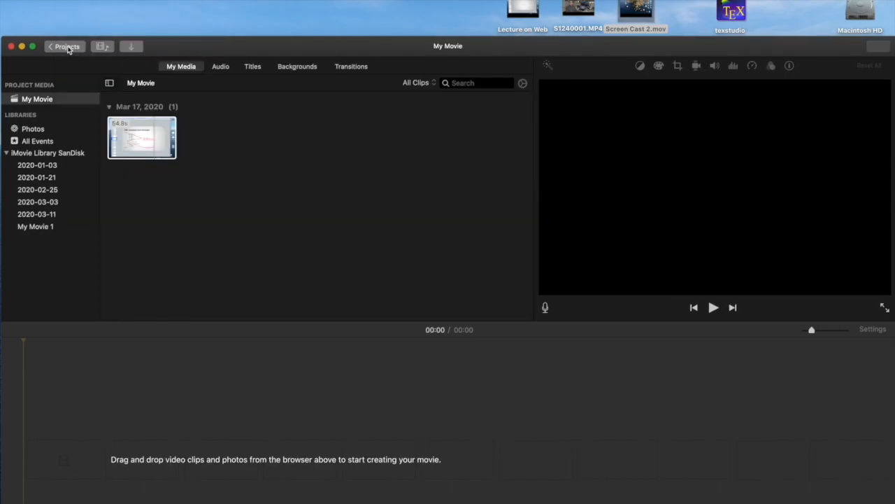
pyautogui.click(61, 47)
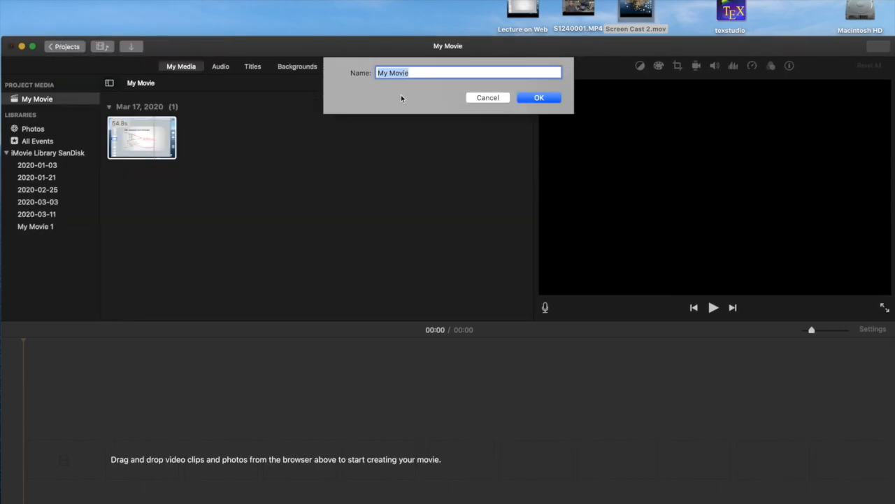
pyautogui.click(538, 98)
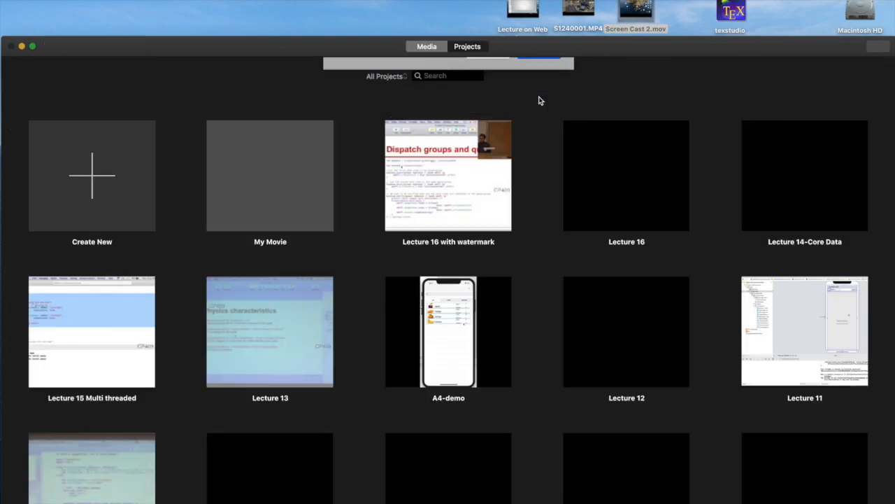
pyautogui.click(95, 180)
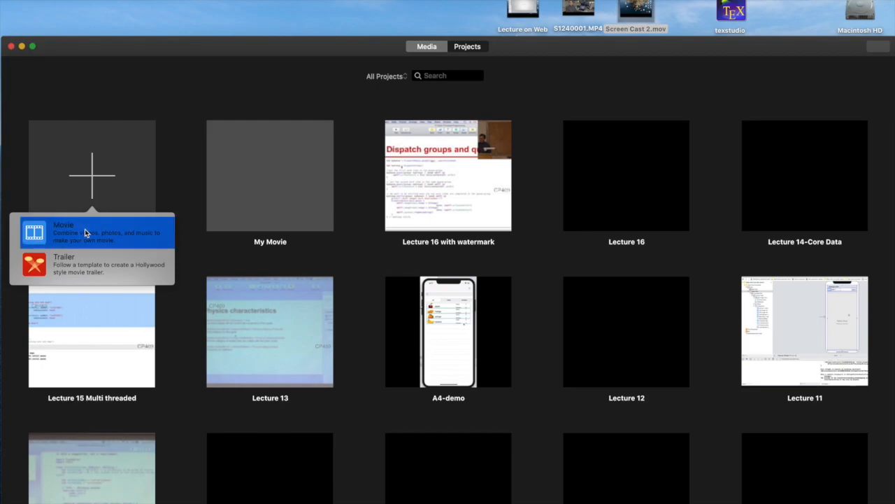
pyautogui.click(85, 231)
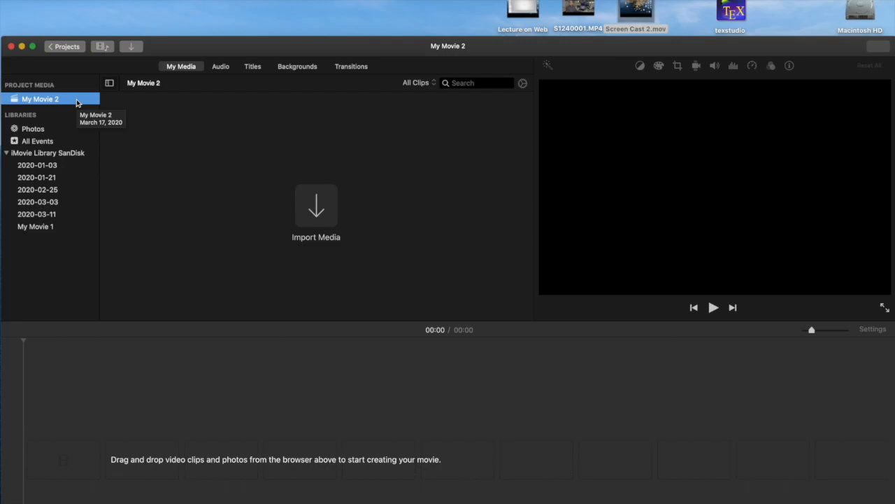
# Step: Import Lecture on Web Services.mov, S1240001.MP4 and Screen Cast 2.mov from the desktop into the My Movie 2 project media
pyautogui.moveTo(195, 49); pyautogui.dragTo(197, 40)
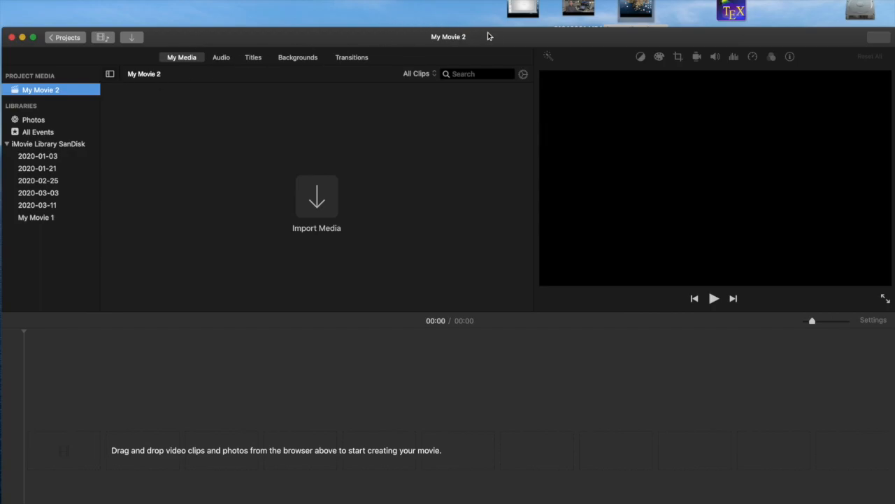
pyautogui.moveTo(489, 37); pyautogui.dragTo(491, 75)
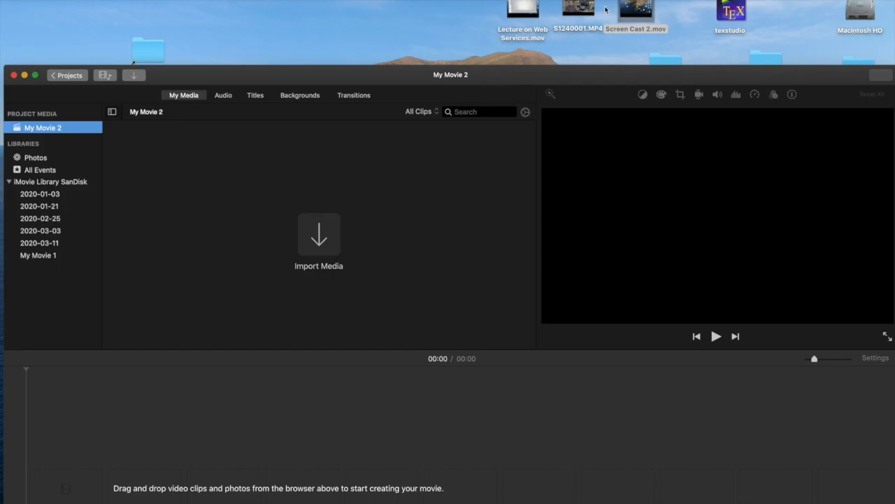
pyautogui.click(25, 74)
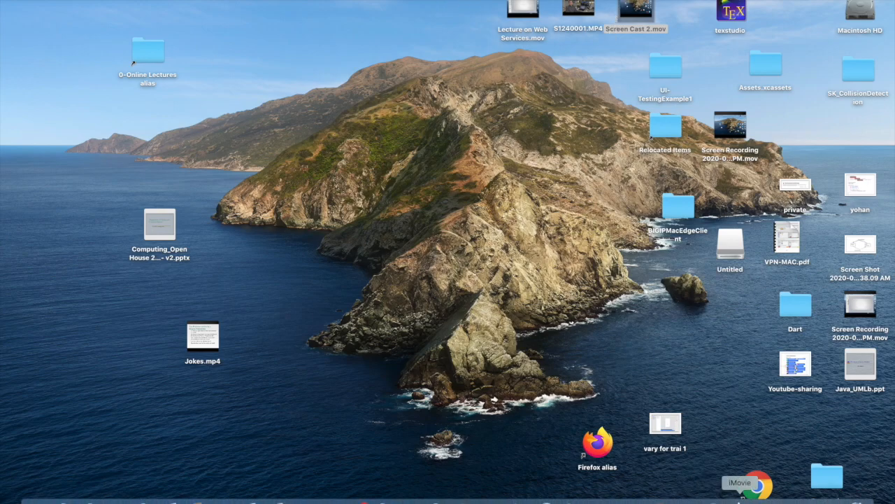
pyautogui.click(740, 498)
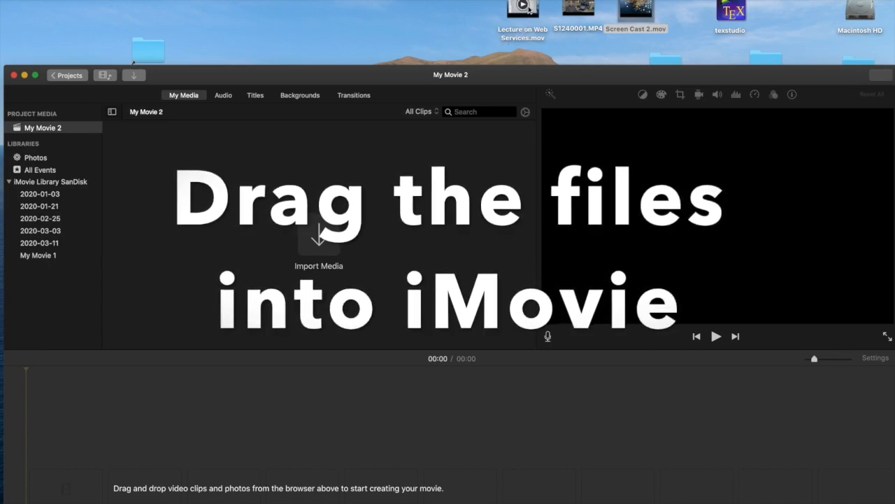
pyautogui.moveTo(533, 5); pyautogui.dragTo(203, 172)
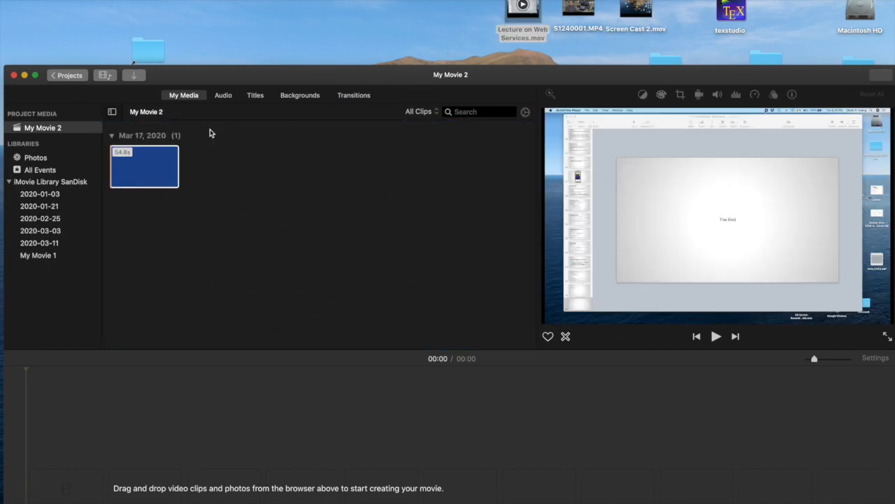
pyautogui.moveTo(579, 10); pyautogui.dragTo(286, 160)
pyautogui.moveTo(635, 8); pyautogui.dragTo(337, 161)
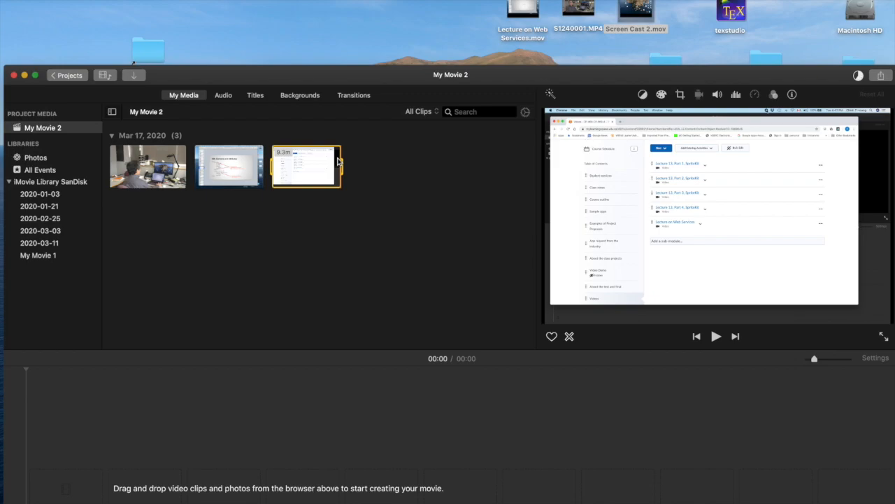
# Step: Add the whole S1240001.MP4 office clip to the empty timeline as the first clip
pyautogui.click(160, 161)
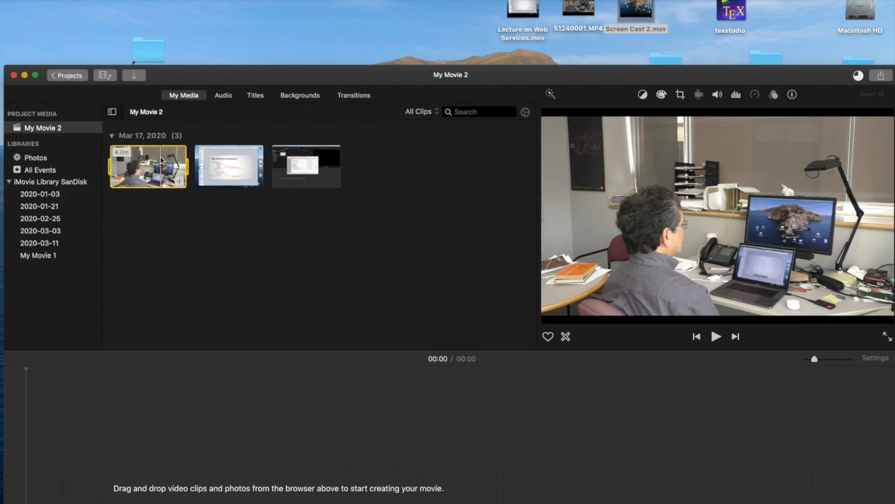
pyautogui.moveTo(161, 160); pyautogui.dragTo(53, 493)
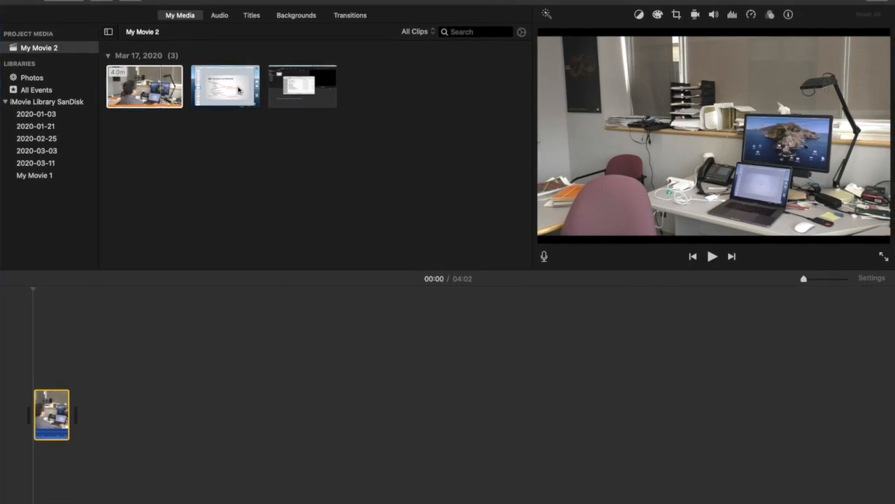
# Step: Append the Lecture on Web Services clip and the Screen Cast 2 clip to the timeline, in that order, after the office clip
pyautogui.moveTo(233, 84); pyautogui.dragTo(132, 405)
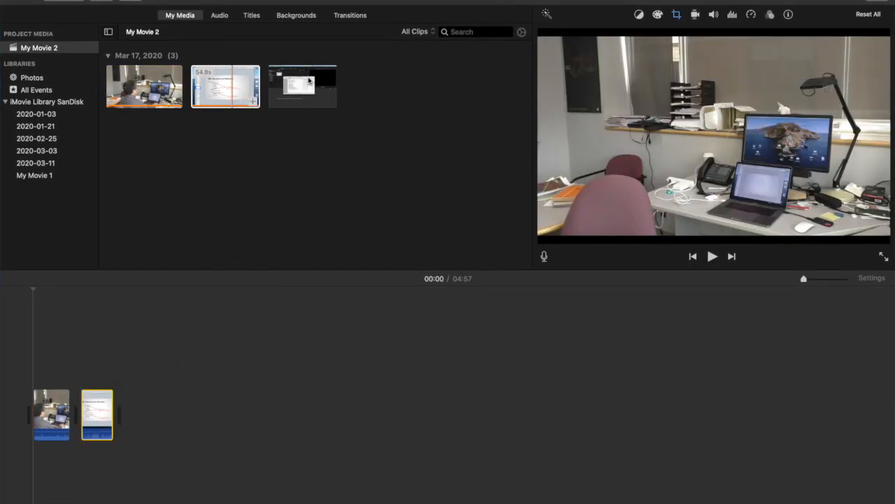
pyautogui.moveTo(313, 96); pyautogui.dragTo(143, 416)
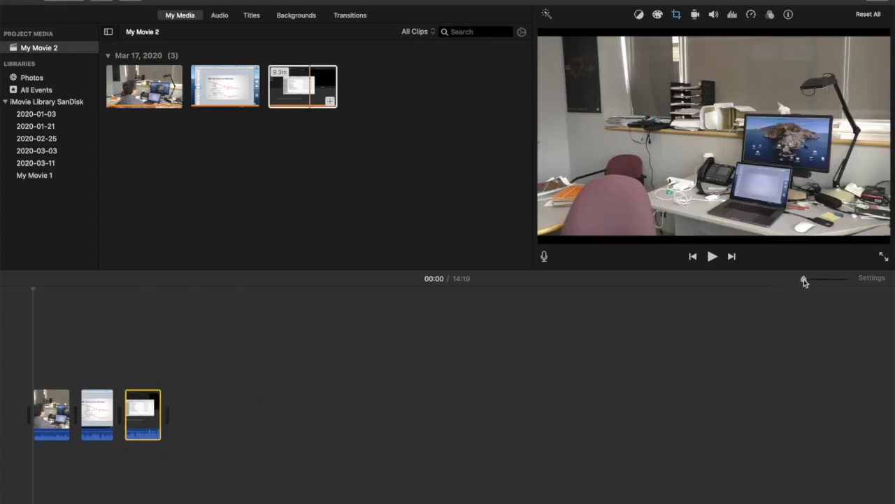
# Step: Split the office clip at about 03:36 and delete the part after the split
pyautogui.moveTo(806, 281); pyautogui.dragTo(811, 281)
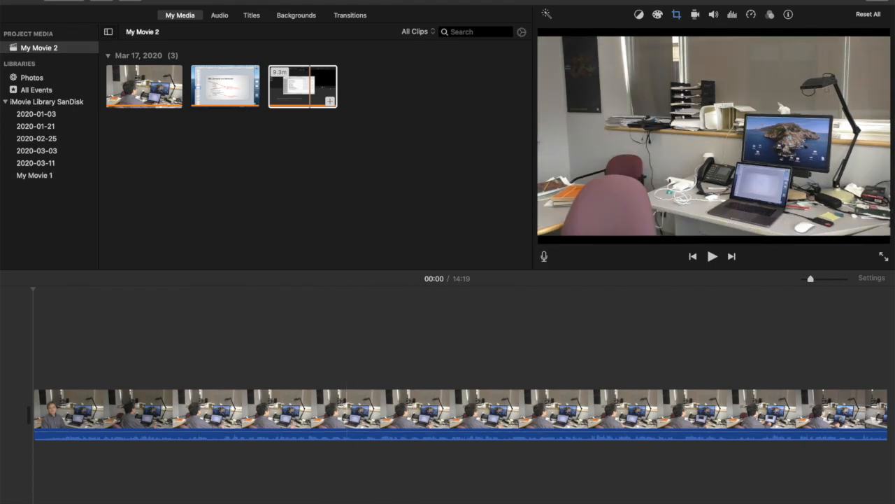
pyautogui.hscroll(10, 448, 413)
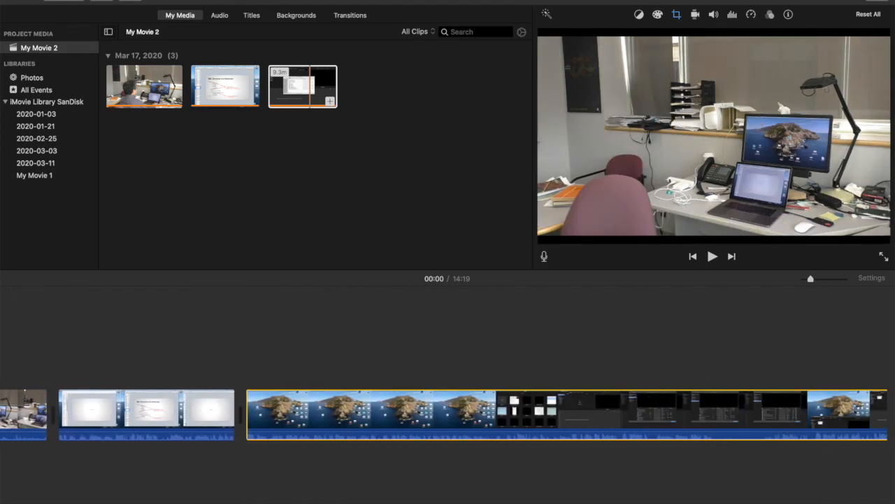
pyautogui.hscroll(-10, 296, 462)
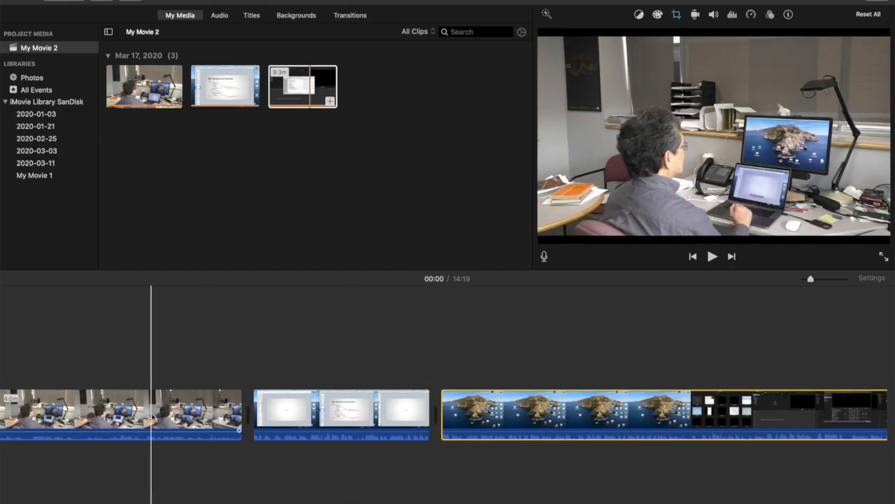
pyautogui.click(152, 418)
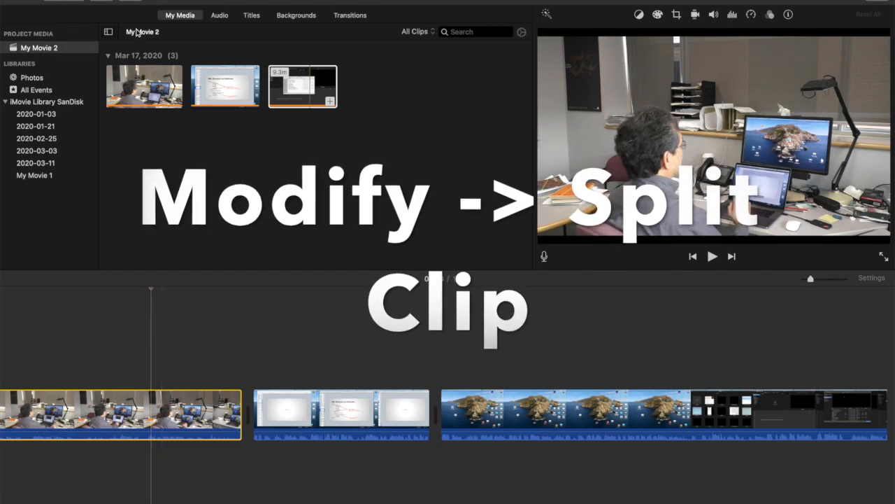
pyautogui.click(157, 1)
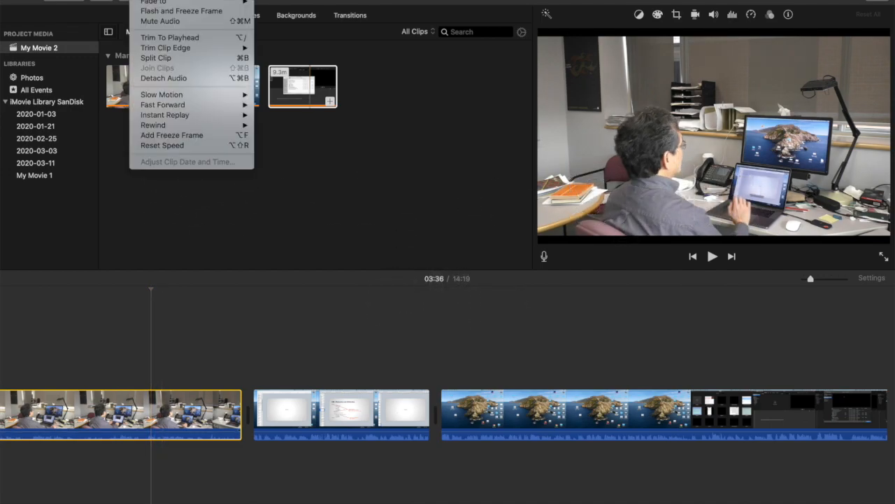
pyautogui.click(157, 59)
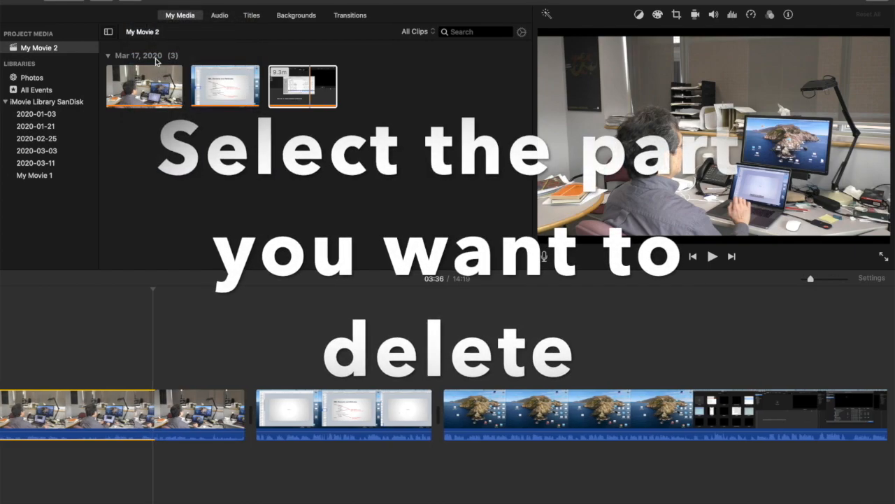
pyautogui.click(203, 409)
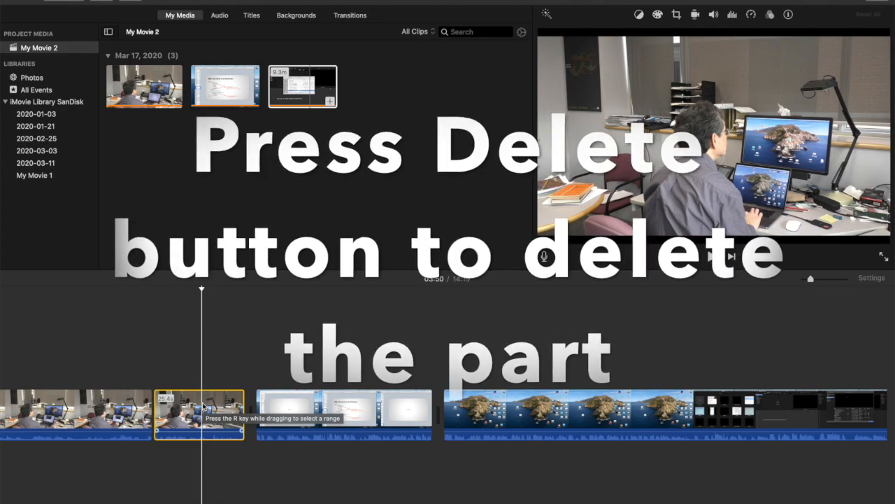
pyautogui.press('Delete')
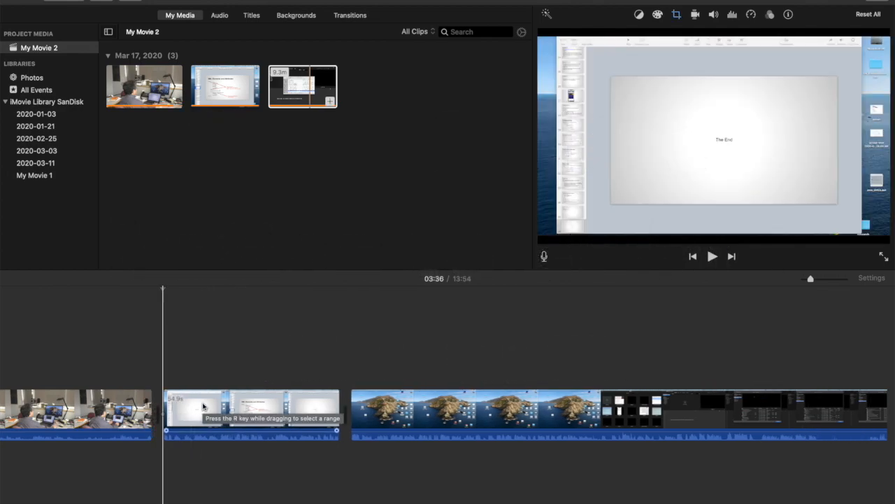
# Step: Add a Reveal title above the office clip, starting at the very beginning of the movie
pyautogui.click(207, 410)
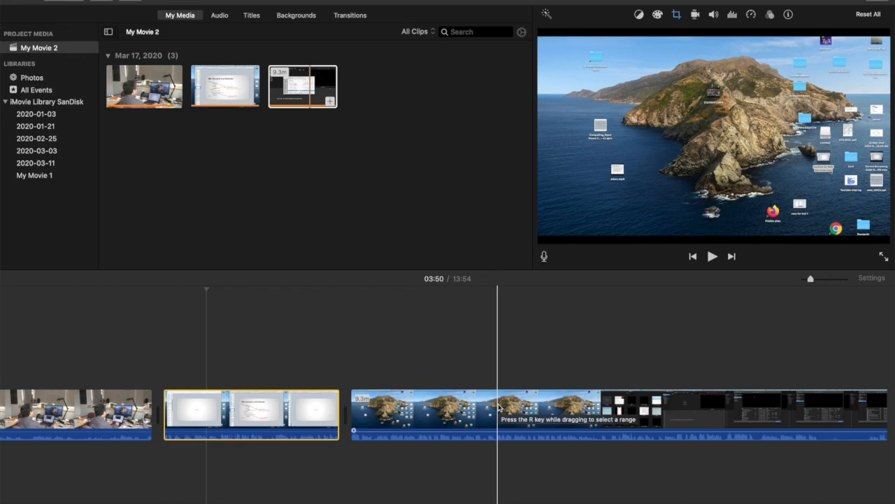
pyautogui.hscroll(6, 634, 408)
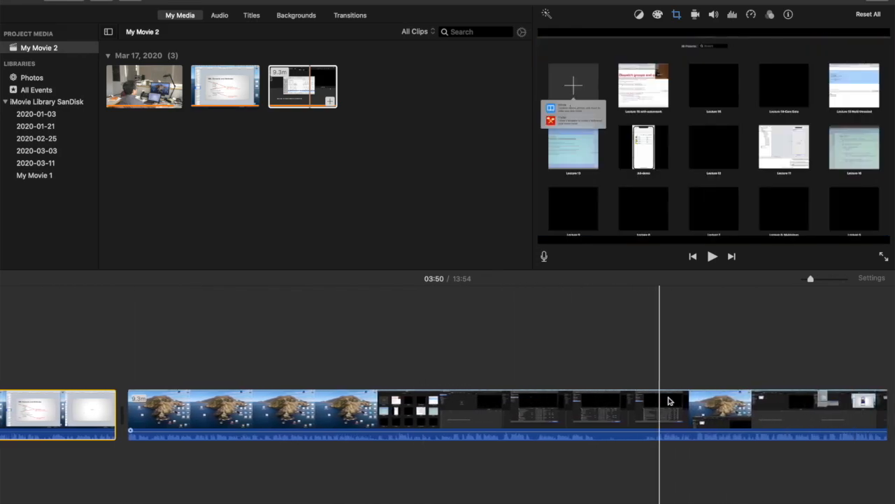
pyautogui.hscroll(-15, 753, 416)
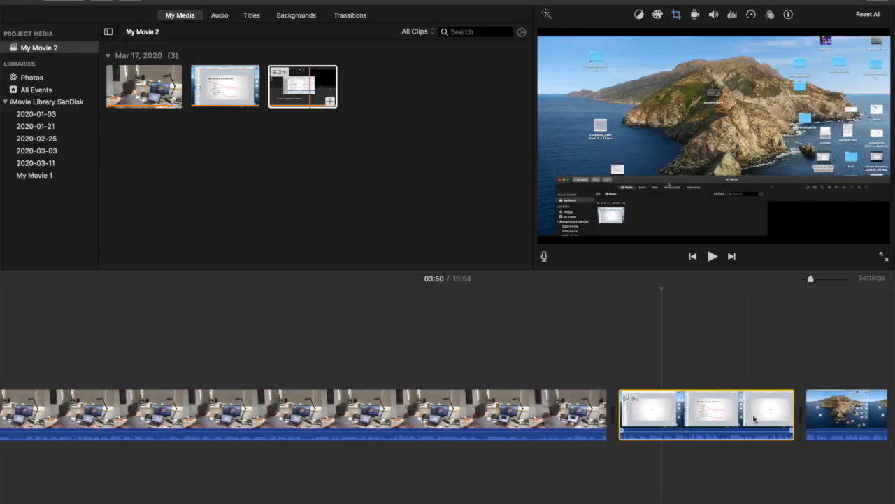
pyautogui.hscroll(-3, 752, 417)
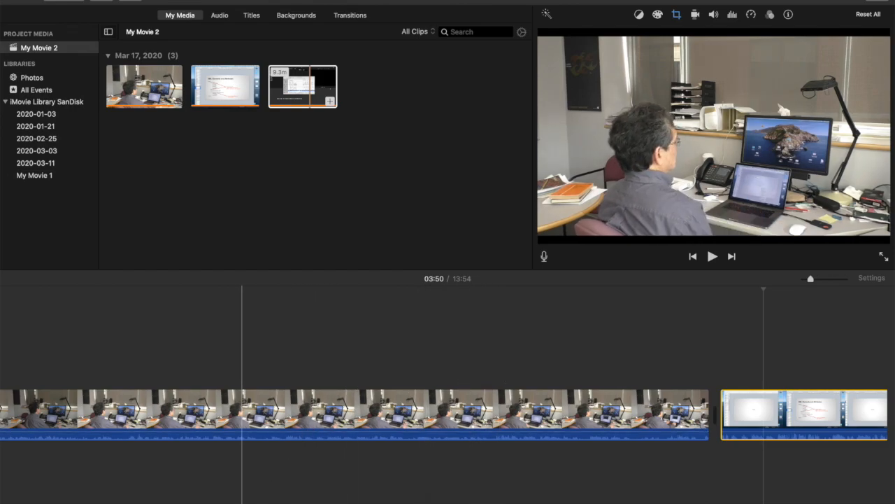
pyautogui.hscroll(-3, 242, 370)
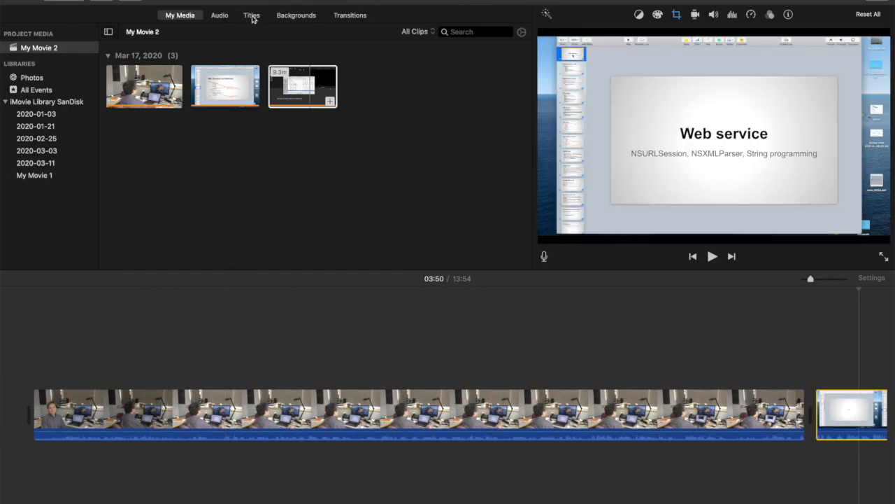
pyautogui.click(253, 19)
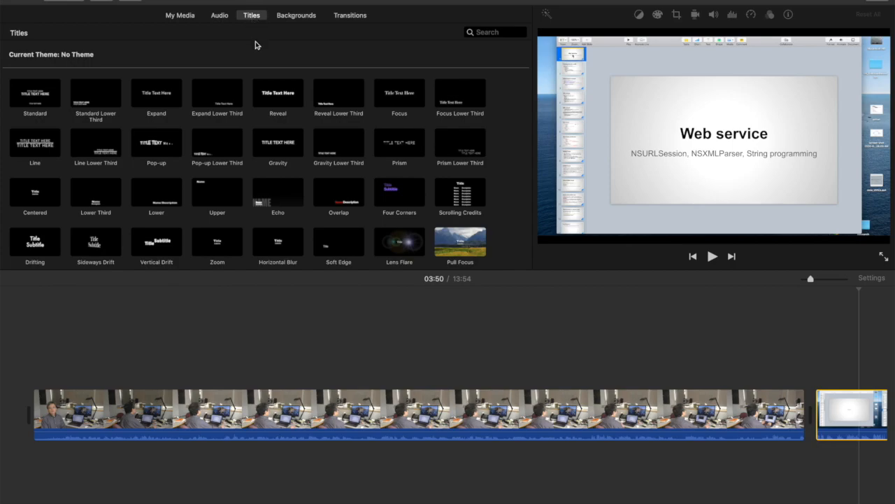
pyautogui.moveTo(284, 93); pyautogui.dragTo(62, 371)
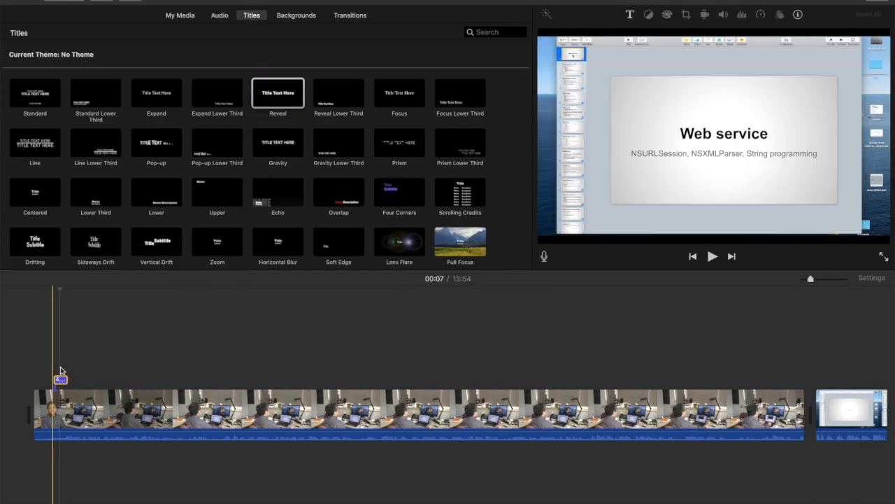
pyautogui.moveTo(63, 382); pyautogui.dragTo(44, 381)
pyautogui.click(44, 382)
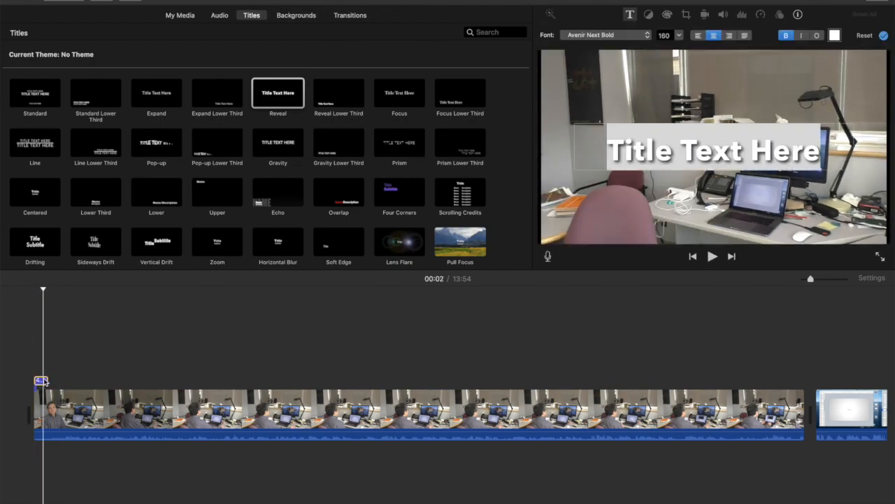
# Step: Replace the title's placeholder text with "How to do a screen cast with a MAC"
pyautogui.doubleClick(782, 156)
pyautogui.moveTo(610, 150); pyautogui.dragTo(820, 149)
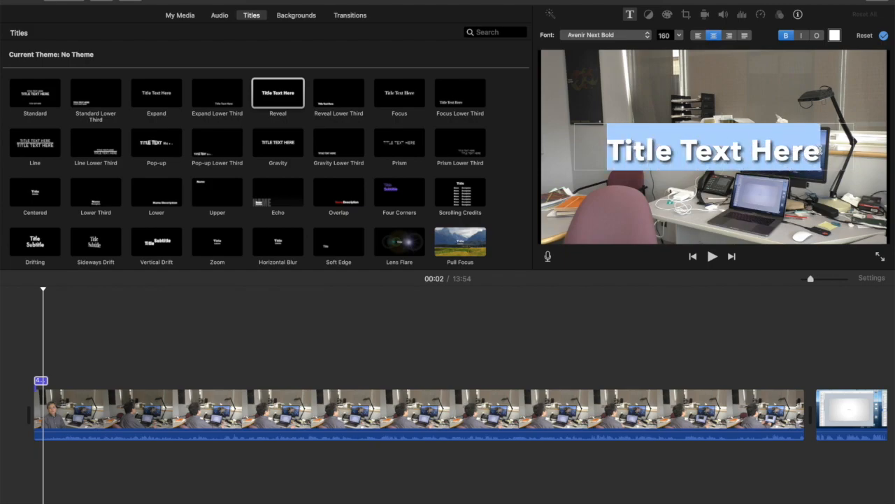
pyautogui.write('How to')
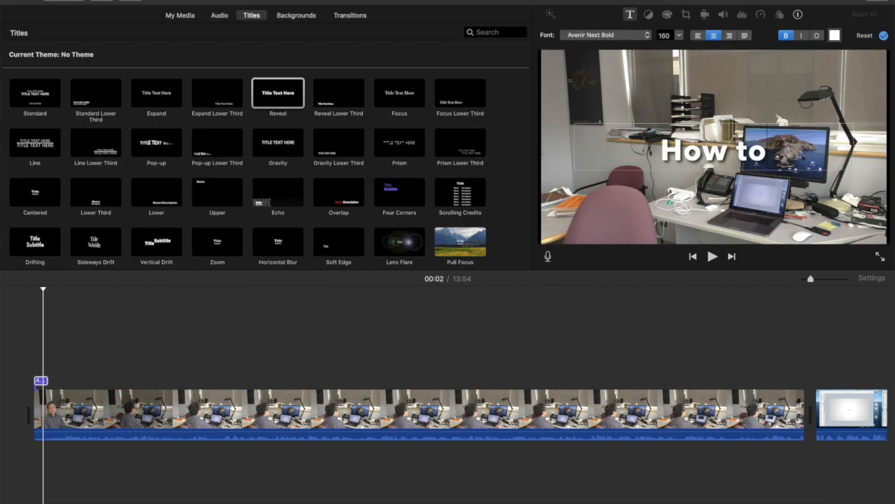
pyautogui.write(' do a sc')
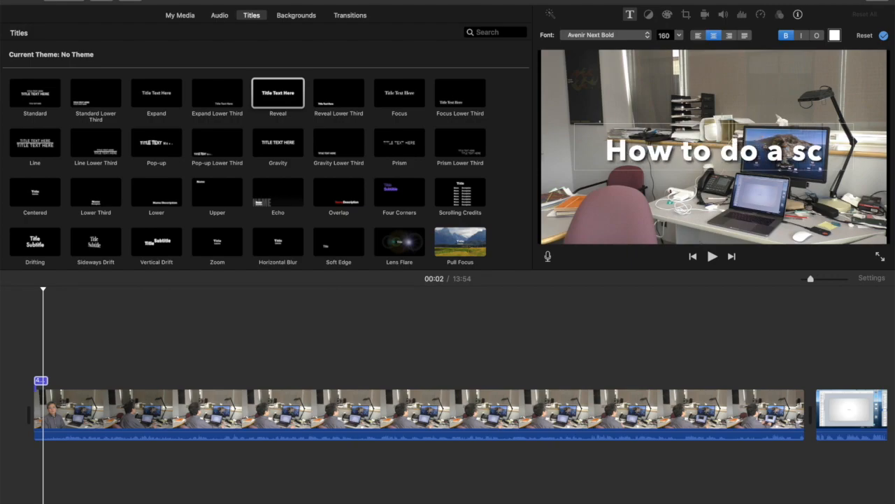
pyautogui.write('reen cast')
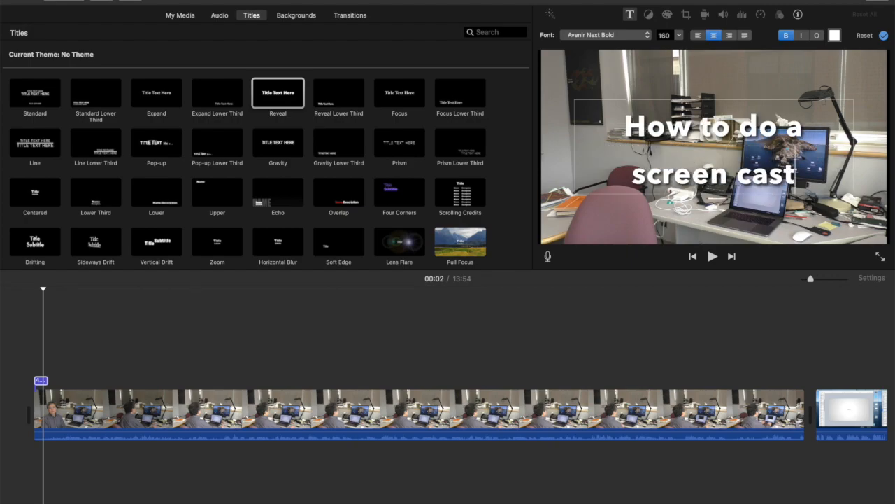
pyautogui.write(' with a')
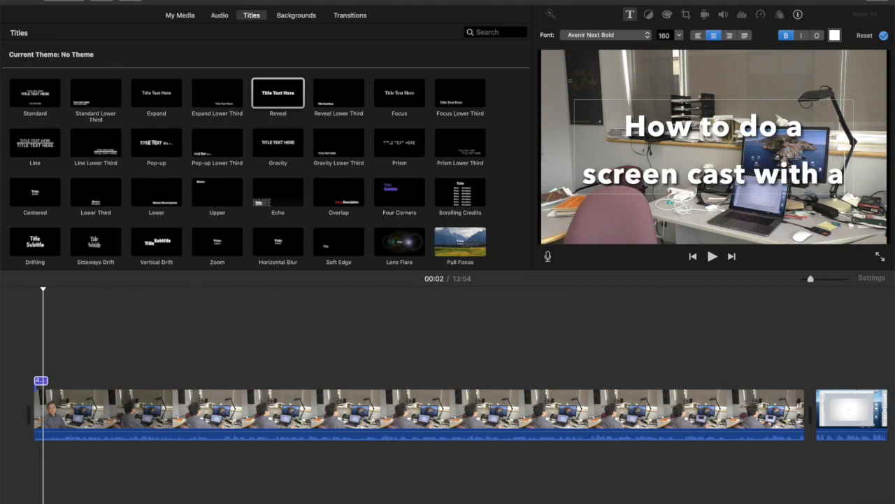
pyautogui.write(' MAC')
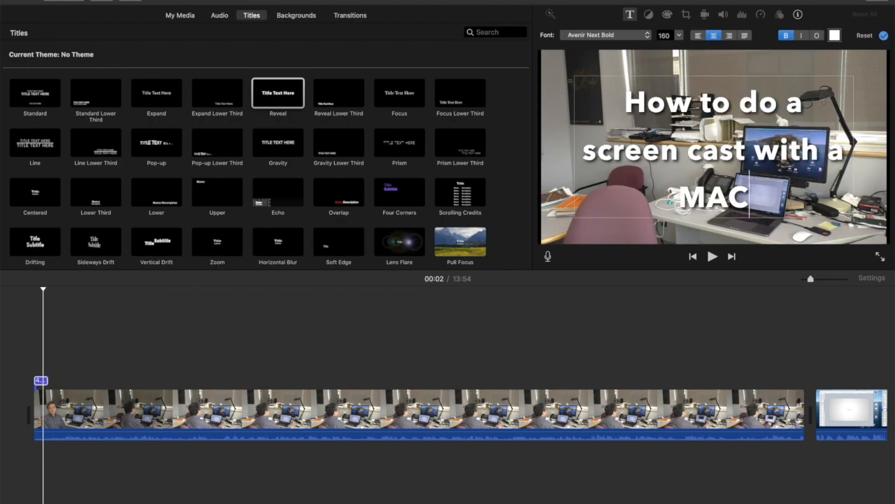
# Step: Play the movie from the beginning for a few seconds to preview the opening title
pyautogui.click(30, 327)
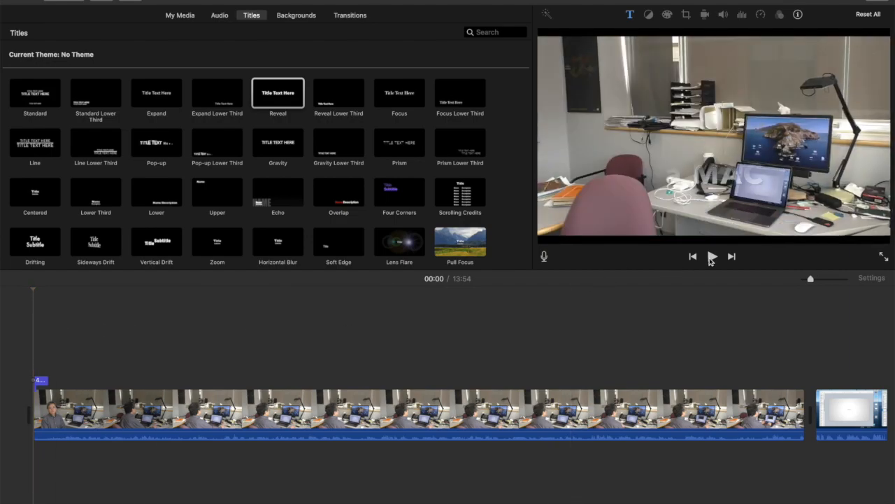
pyautogui.click(712, 257)
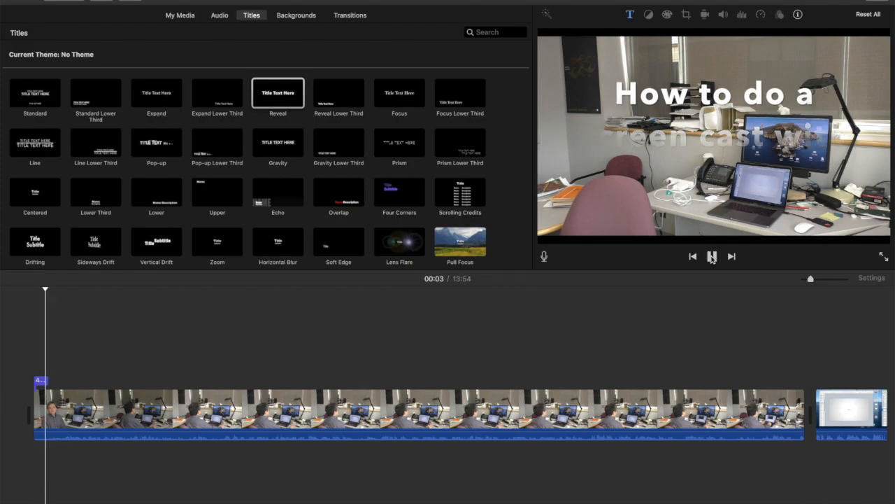
pyautogui.click(713, 257)
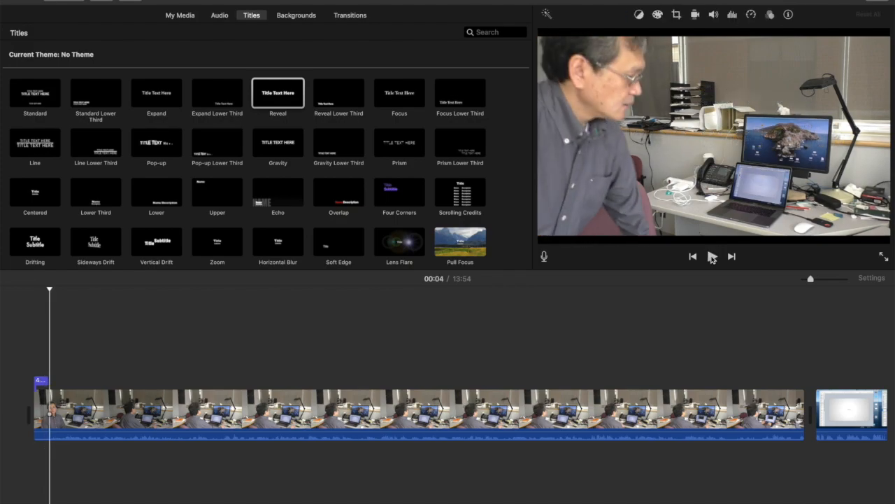
pyautogui.click(39, 369)
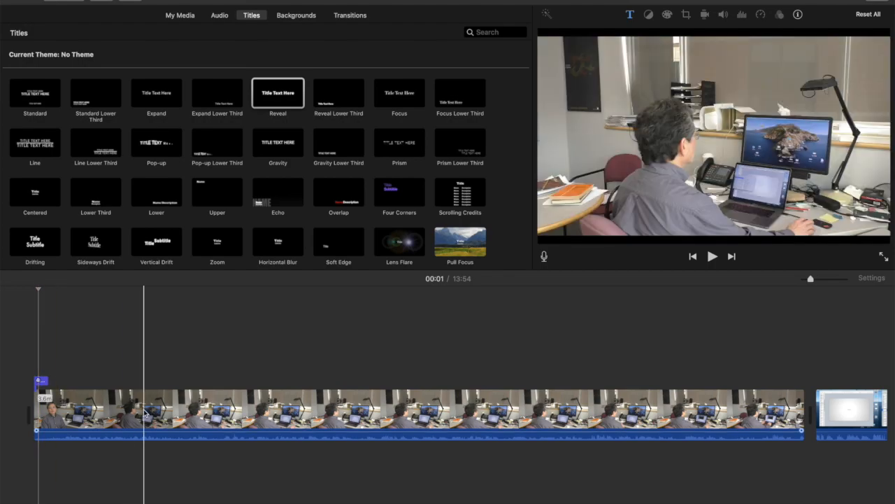
# Step: Turn on background noise reduction for the office clip
pyautogui.click(145, 414)
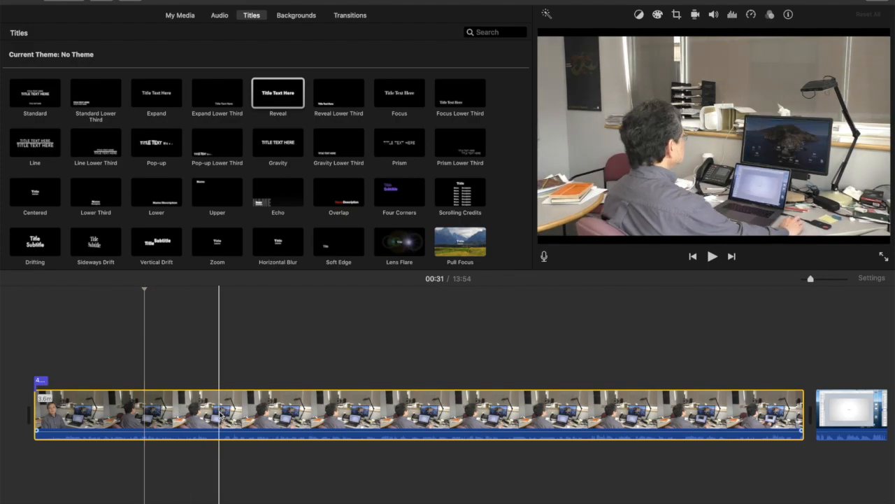
pyautogui.click(194, 414)
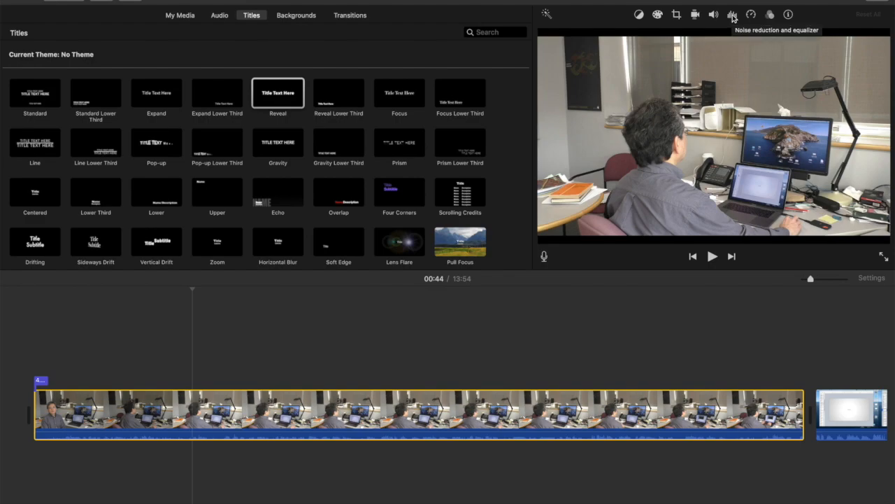
pyautogui.click(732, 14)
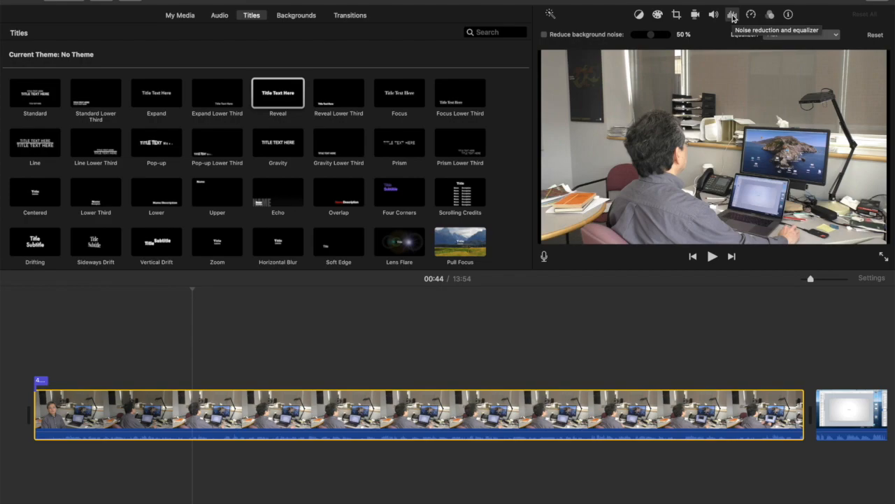
pyautogui.click(544, 35)
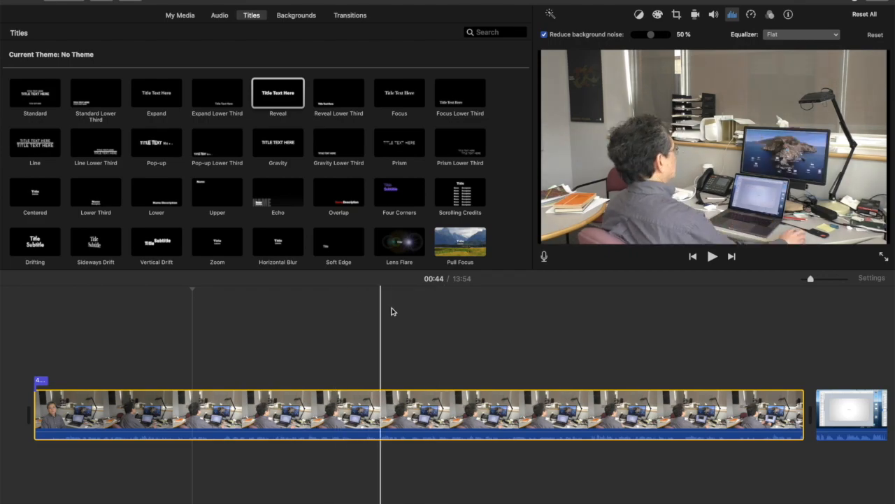
# Step: Play a few seconds of the office clip from about 02:30 to check its sound
pyautogui.click(569, 370)
pyautogui.click(712, 257)
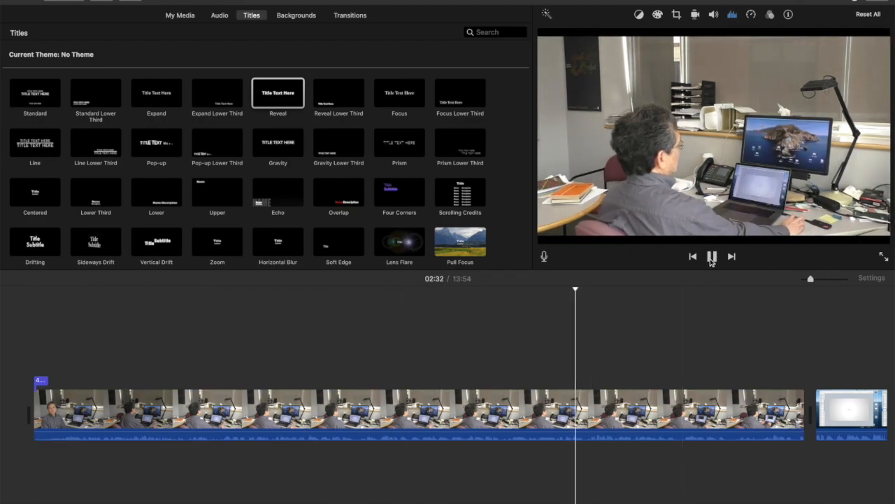
pyautogui.click(711, 257)
# Step: Turn on background noise reduction for the slide presentation clip that follows the office clip
pyautogui.hscroll(10, 591, 336)
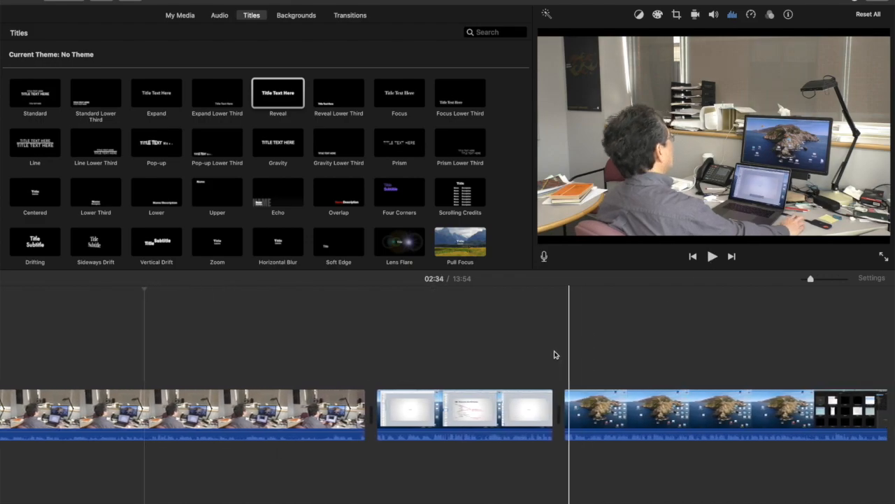
pyautogui.click(468, 411)
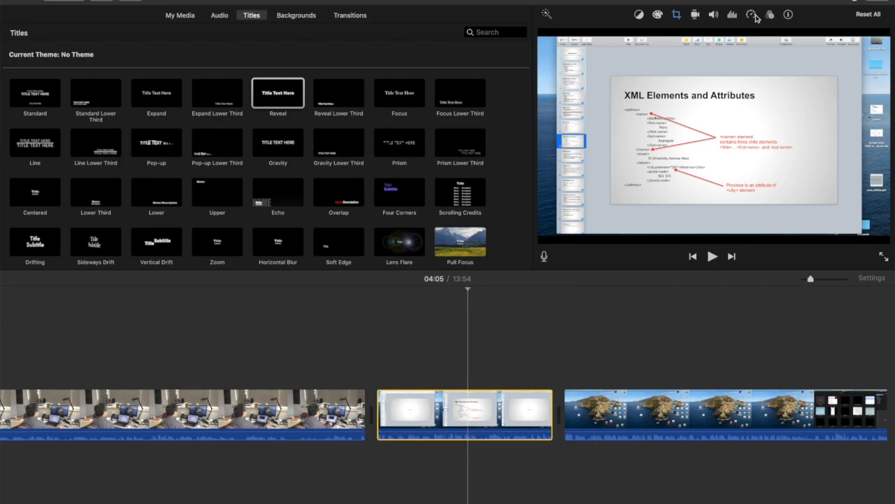
pyautogui.click(732, 16)
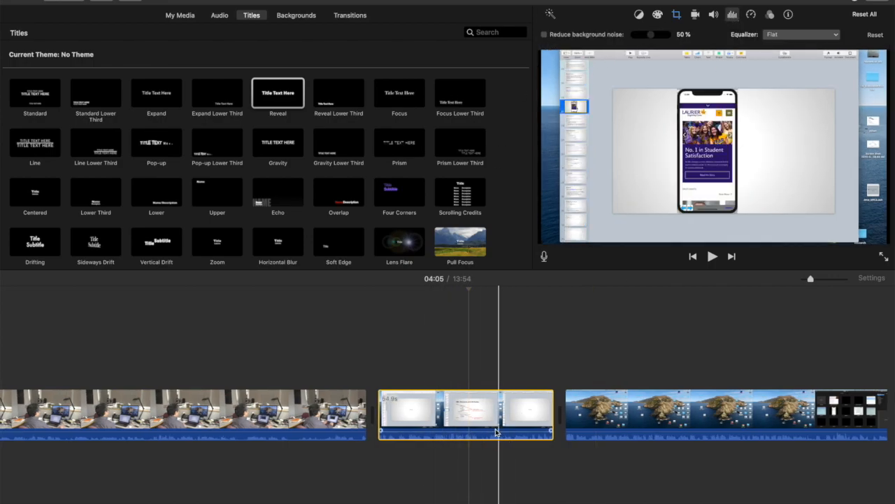
pyautogui.click(387, 416)
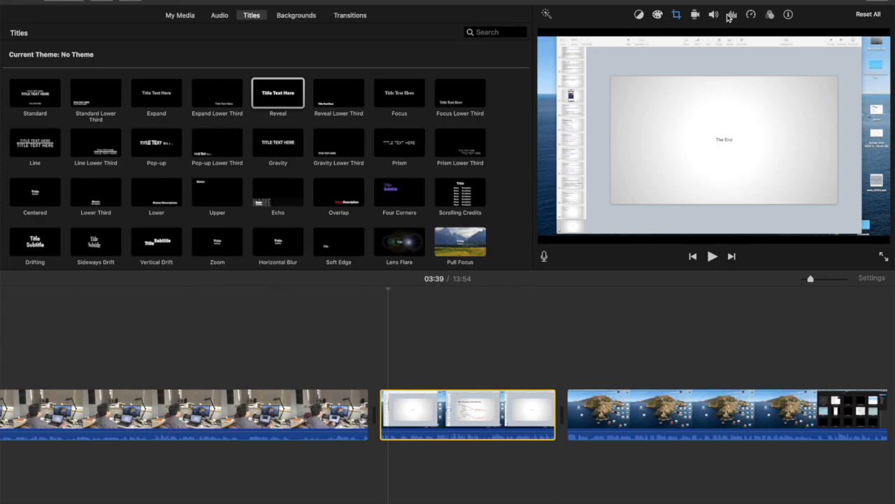
pyautogui.click(544, 34)
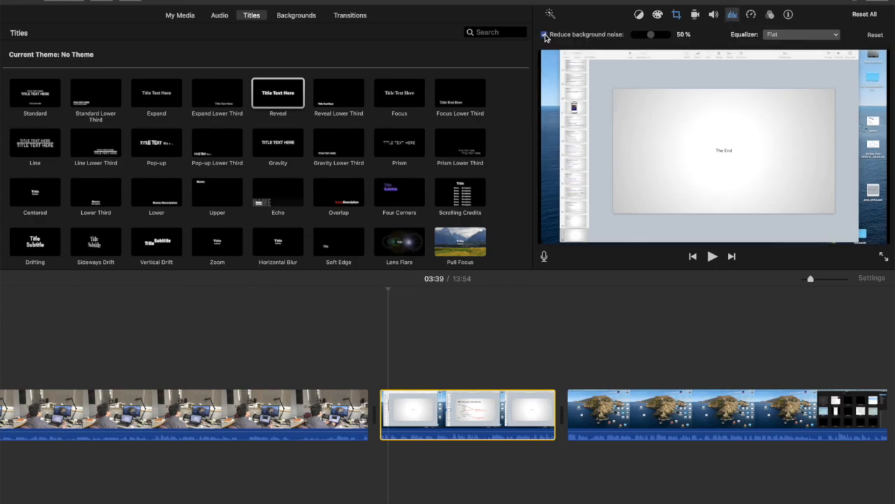
# Step: Play the slide presentation clip from 03:39 for several seconds to check its sound
pyautogui.click(400, 359)
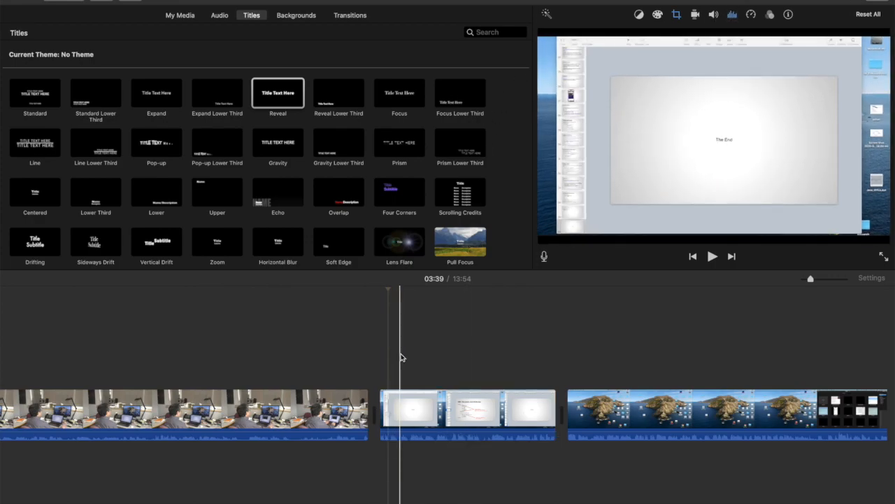
pyautogui.click(713, 256)
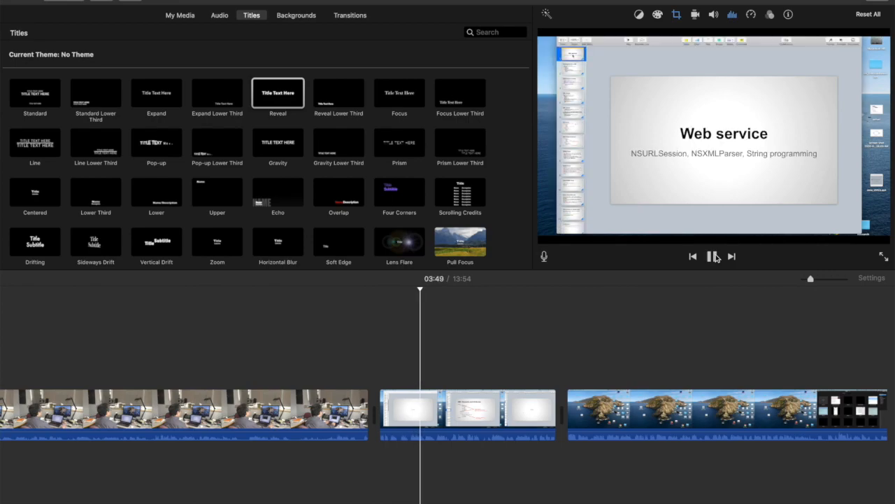
pyautogui.click(713, 257)
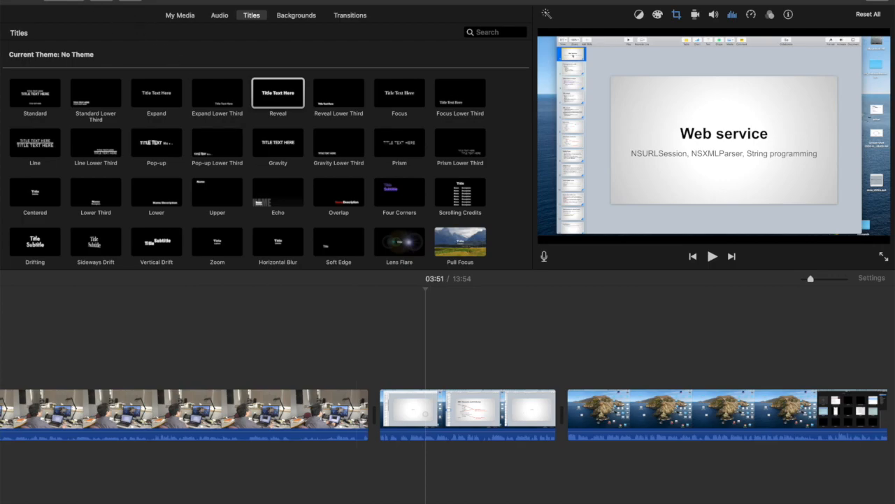
# Step: Share the movie as a file titled "Screen Cast Tutorial", keeping the default format, resolution and quality
pyautogui.click(67, 0)
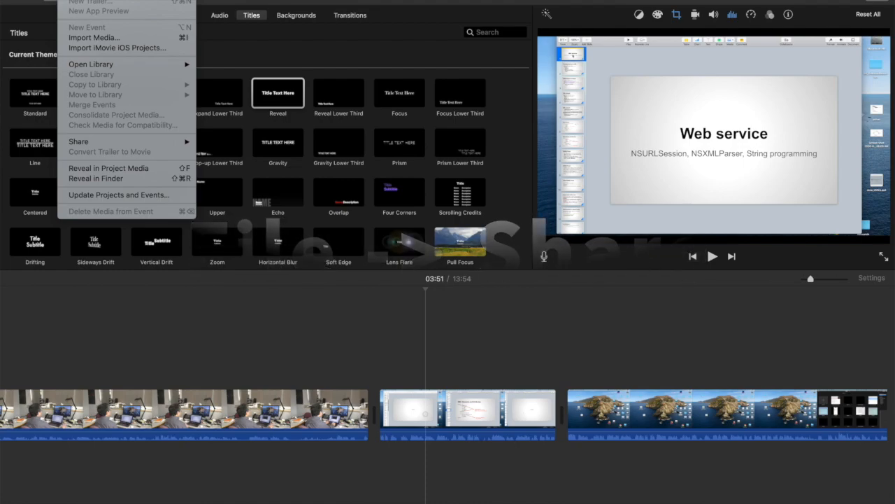
pyautogui.moveTo(131, 146)
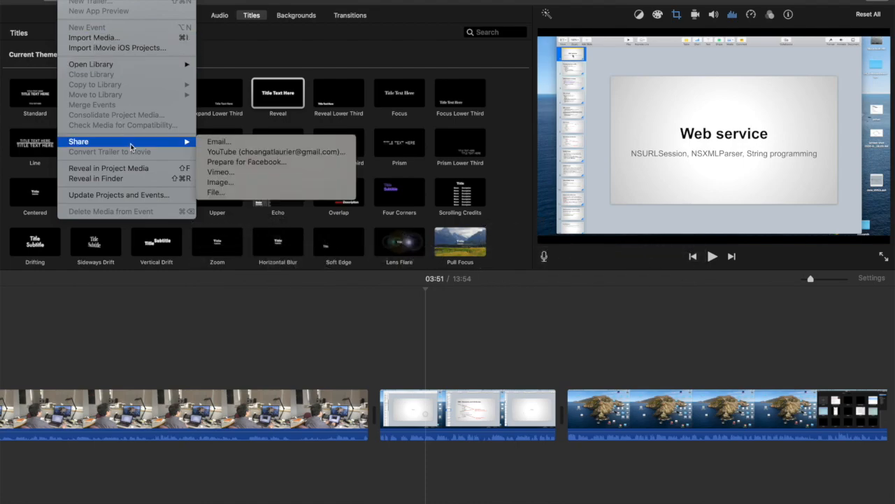
pyautogui.click(255, 197)
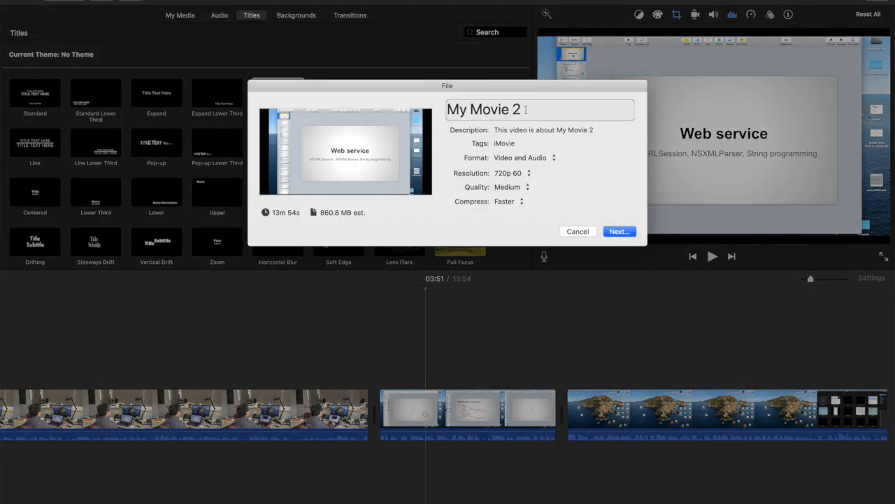
pyautogui.moveTo(525, 110); pyautogui.dragTo(441, 111)
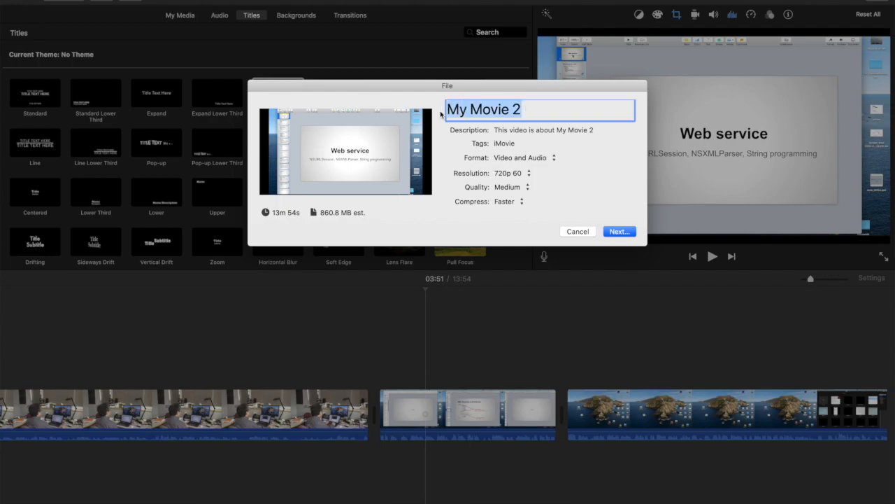
pyautogui.write('Screen C')
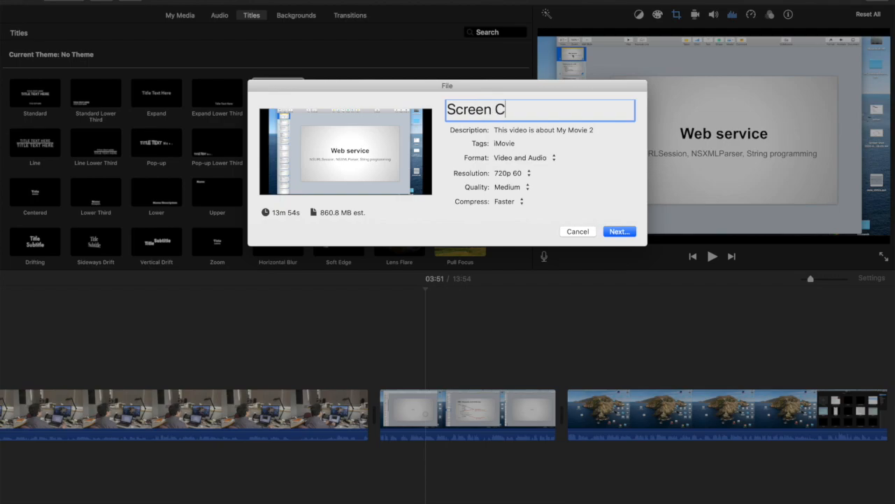
pyautogui.write('ast Tutorial')
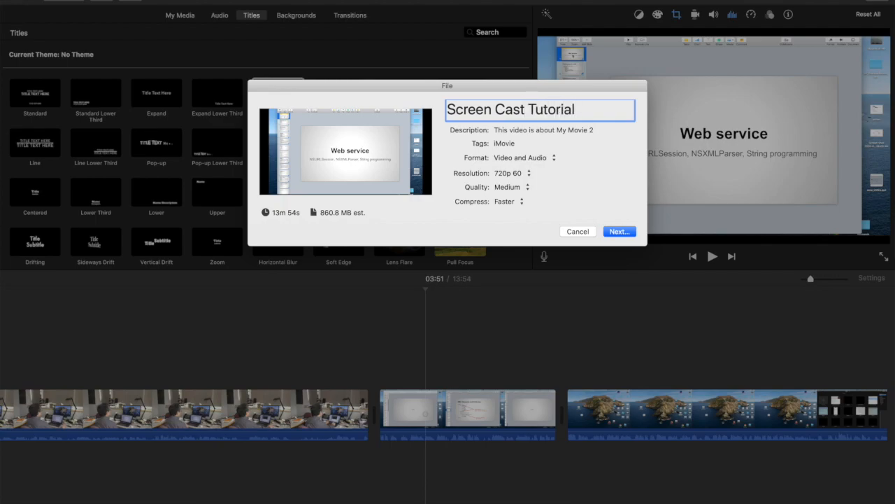
pyautogui.click(625, 232)
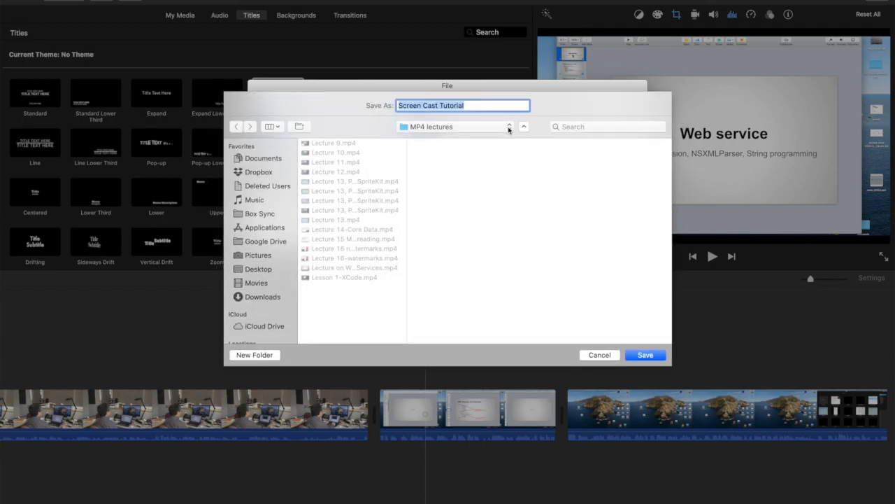
# Step: Choose the Desktop as the destination and save the exported movie there
pyautogui.click(510, 128)
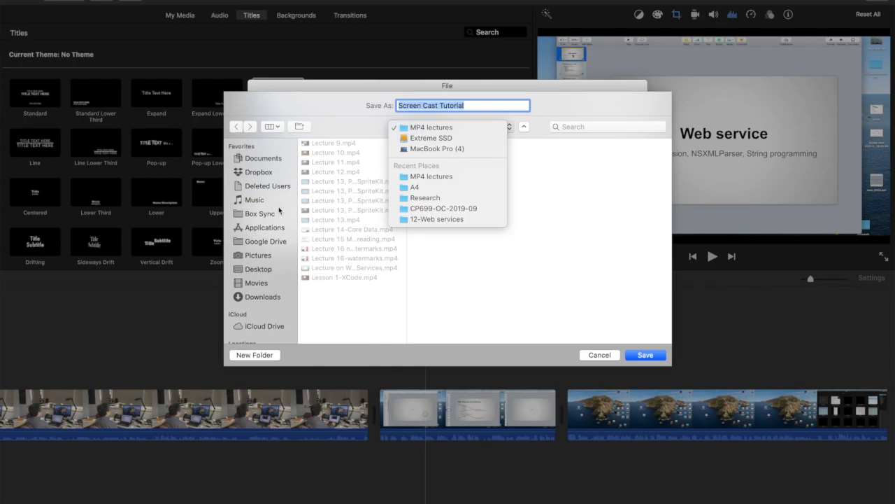
pyautogui.click(250, 274)
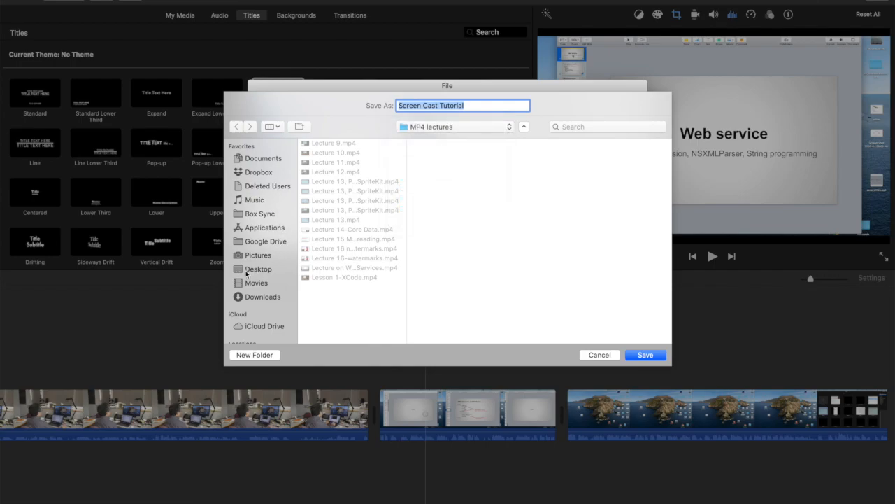
pyautogui.click(252, 269)
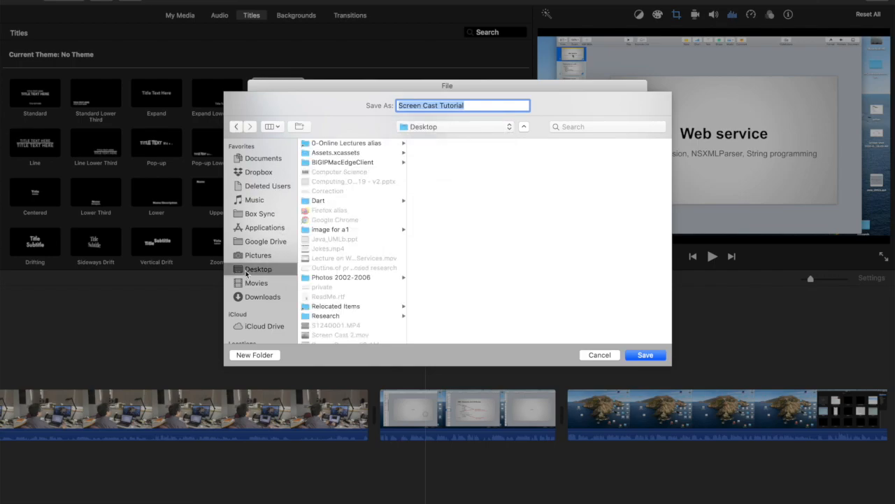
pyautogui.click(647, 359)
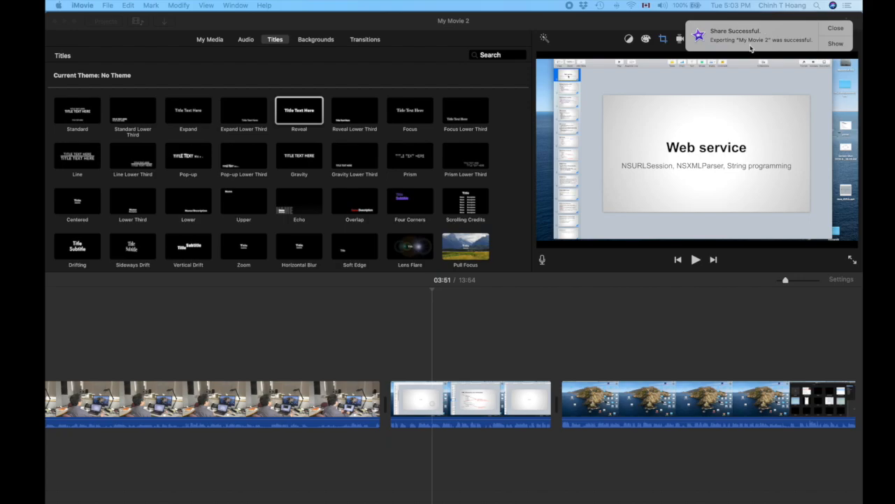
# Step: Dismiss the export notification and minimize the movie project window to reveal the desktop
pyautogui.click(841, 29)
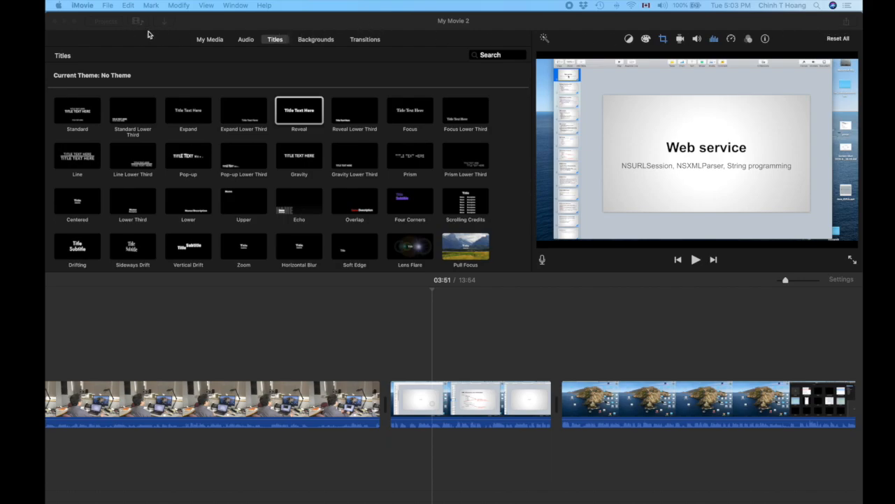
pyautogui.click(247, 24)
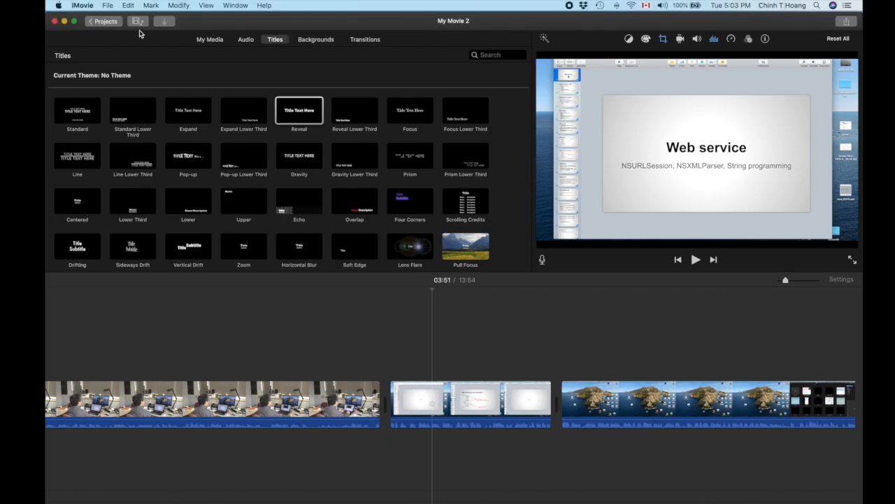
pyautogui.click(65, 22)
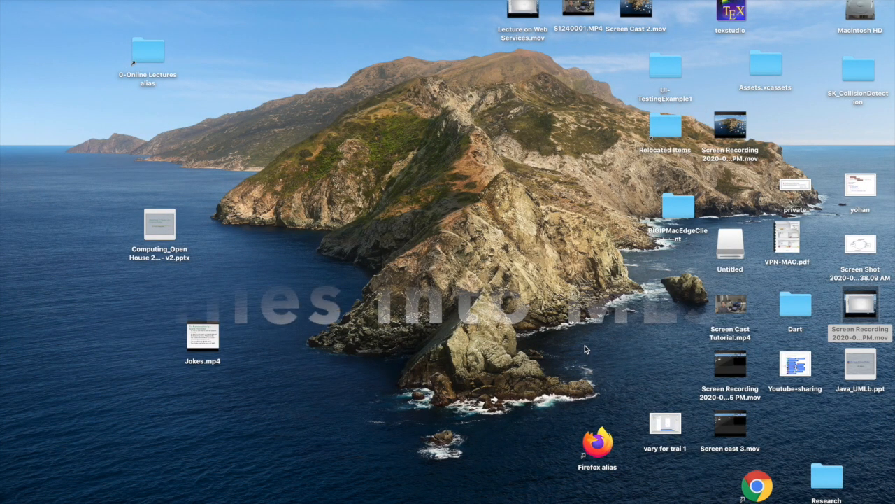
# Step: Switch to Chrome and open the Content area of the CP-469-CP-669-A iPhone Application Programming course in MyLearningSpace
pyautogui.click(743, 303)
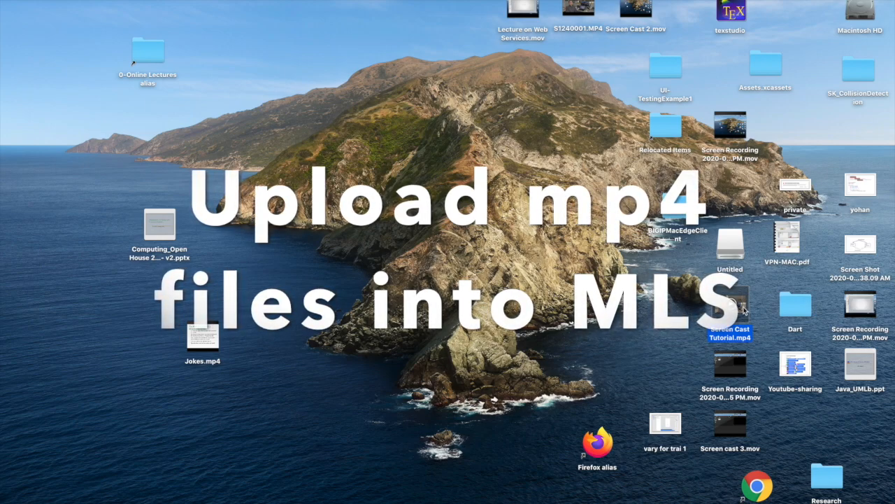
pyautogui.click(763, 490)
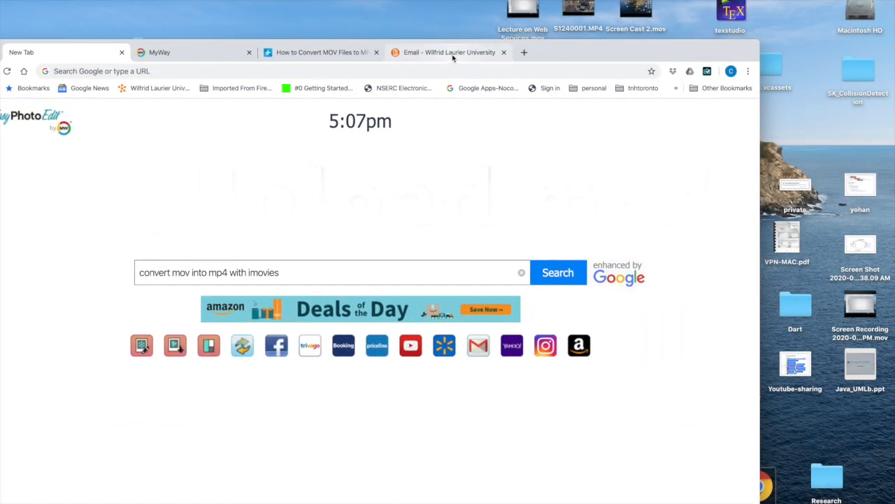
pyautogui.click(453, 56)
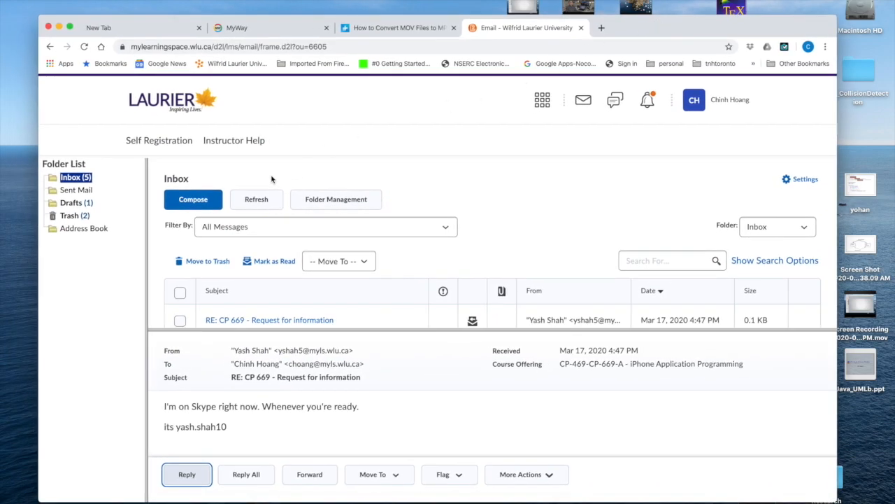
pyautogui.click(543, 102)
pyautogui.click(445, 194)
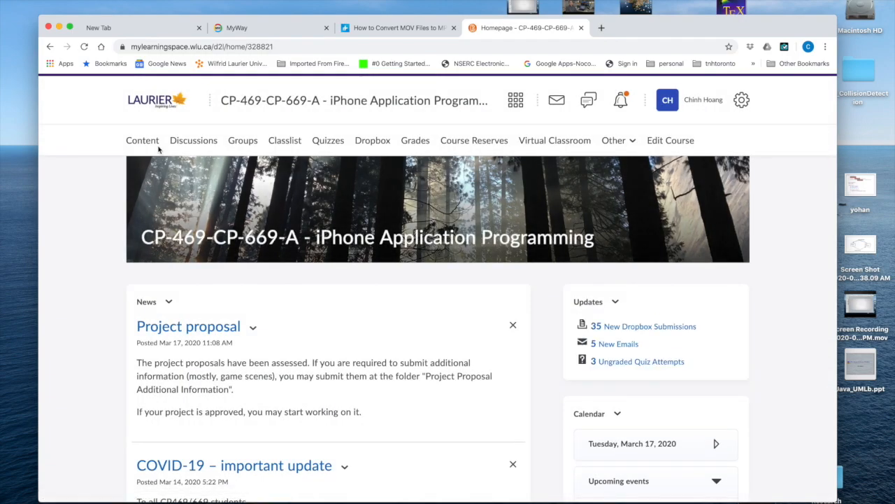
pyautogui.click(147, 143)
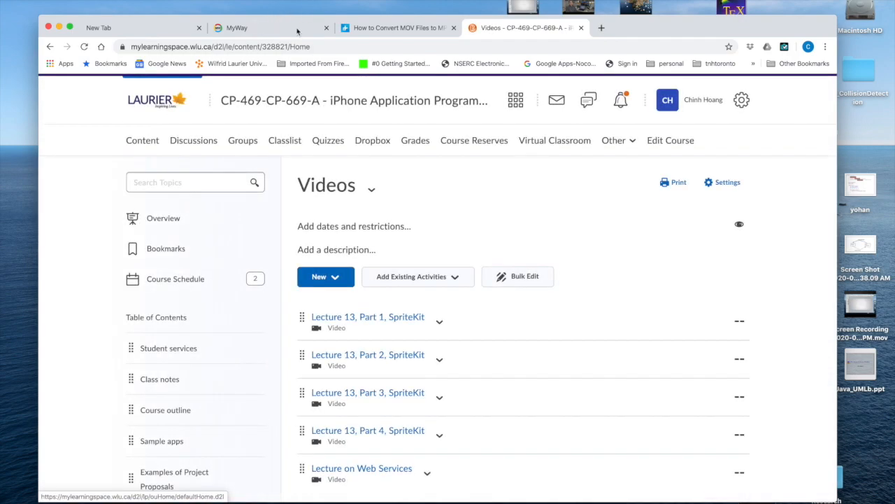
# Step: Move and narrow the browser window so the Screen Cast Tutorial.mp4 file on the desktop is uncovered
pyautogui.scroll(-5, 175, 344)
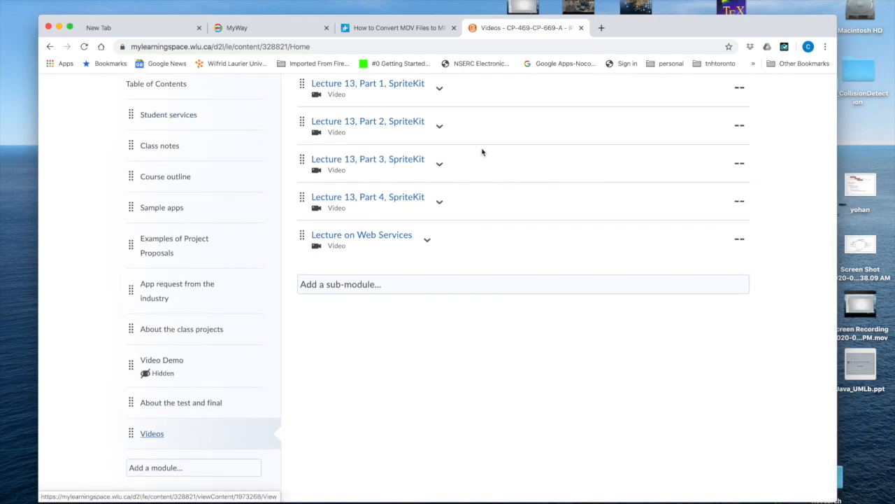
pyautogui.moveTo(640, 22); pyautogui.dragTo(616, 0)
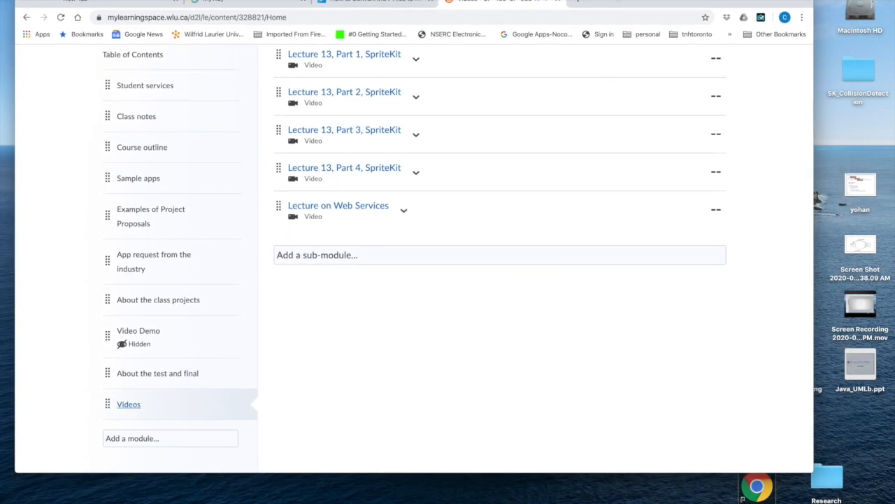
pyautogui.moveTo(815, 155); pyautogui.dragTo(656, 167)
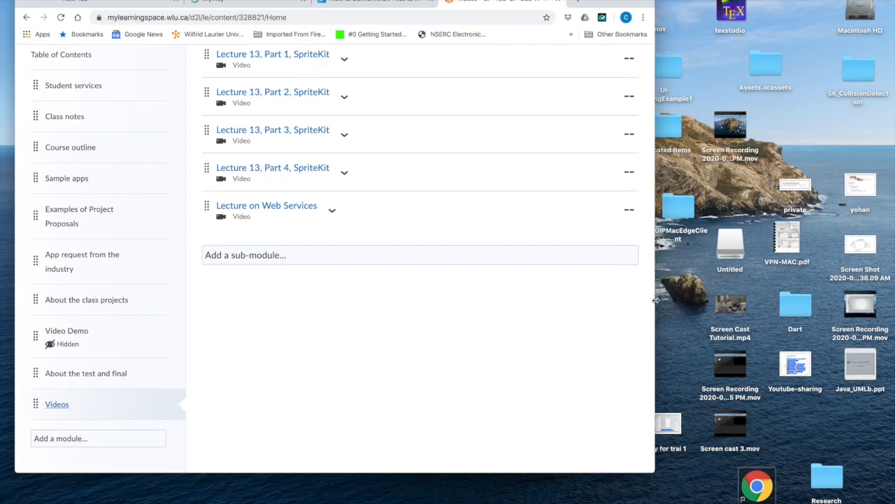
pyautogui.scroll(5, 476, 285)
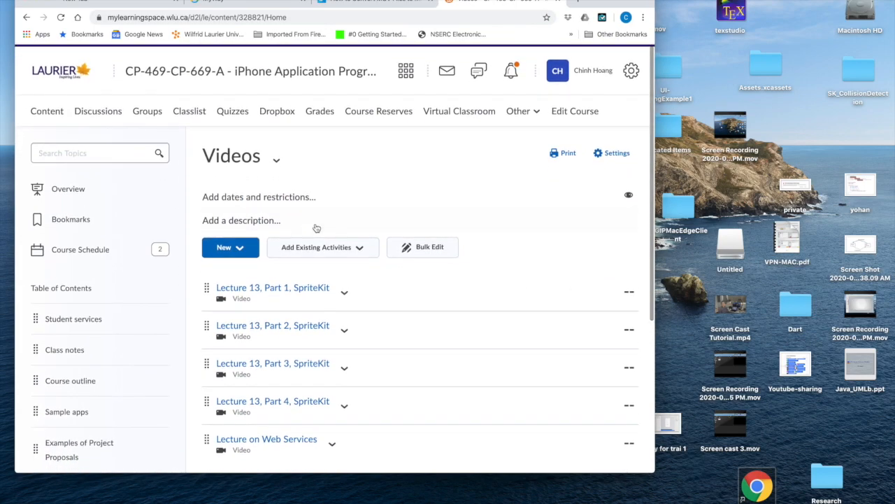
# Step: Add a new video to the Videos module by uploading Screen Cast Tutorial.mp4 from the desktop, and save it
pyautogui.click(275, 161)
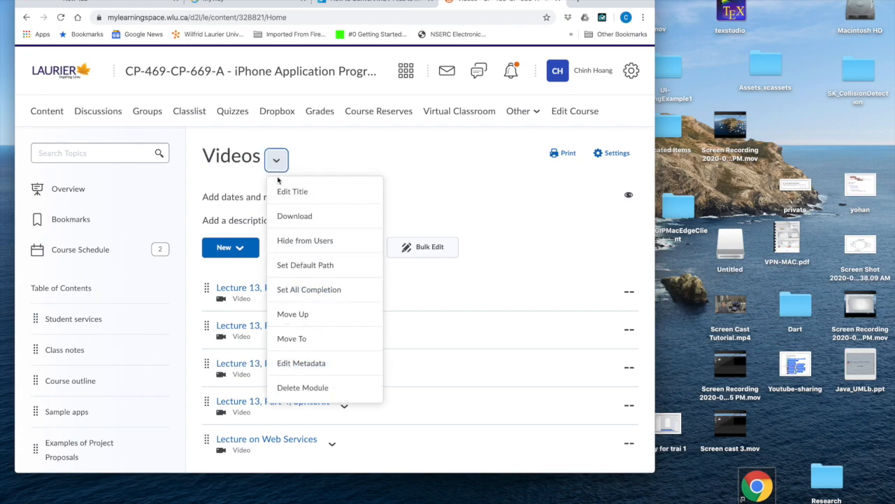
pyautogui.click(371, 157)
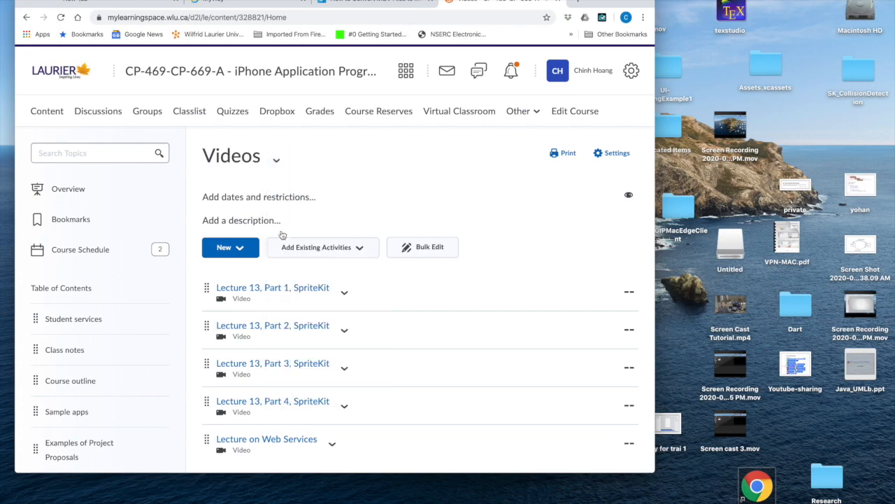
pyautogui.click(238, 248)
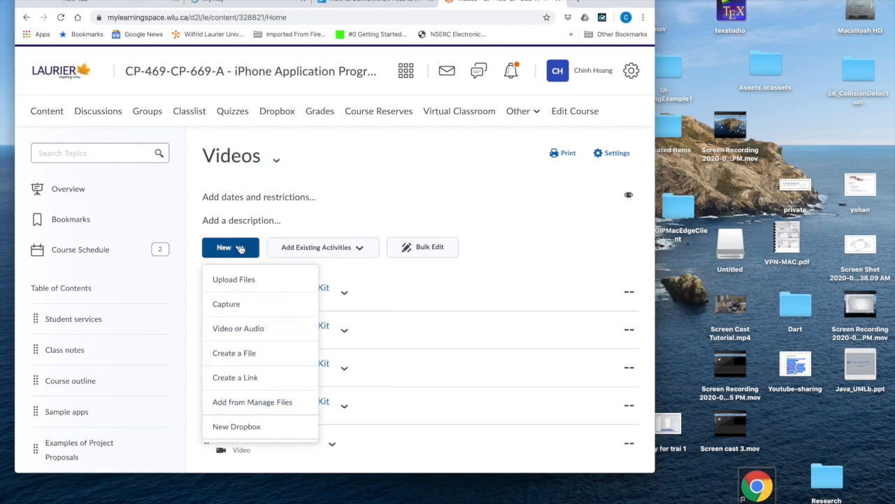
pyautogui.click(246, 328)
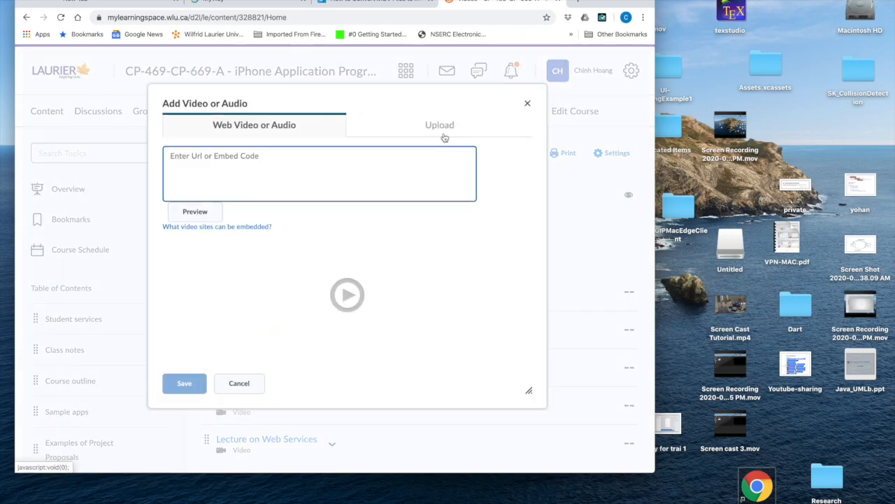
pyautogui.click(446, 127)
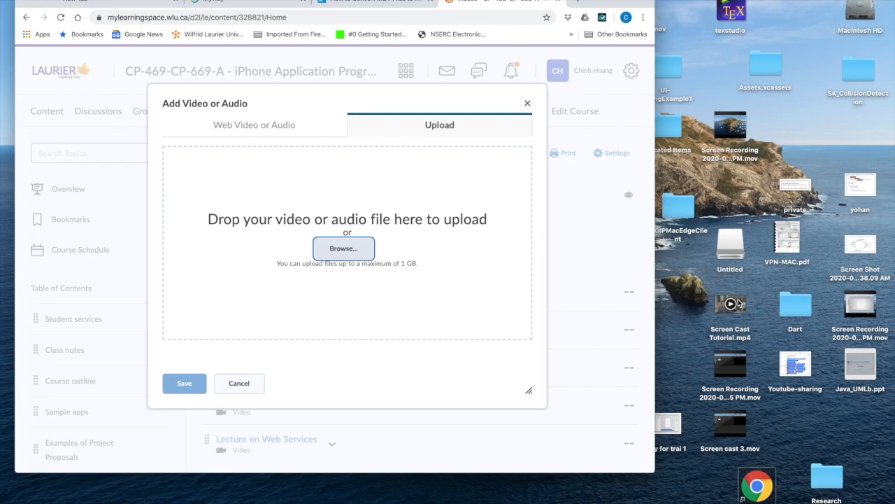
pyautogui.moveTo(740, 303); pyautogui.dragTo(435, 225)
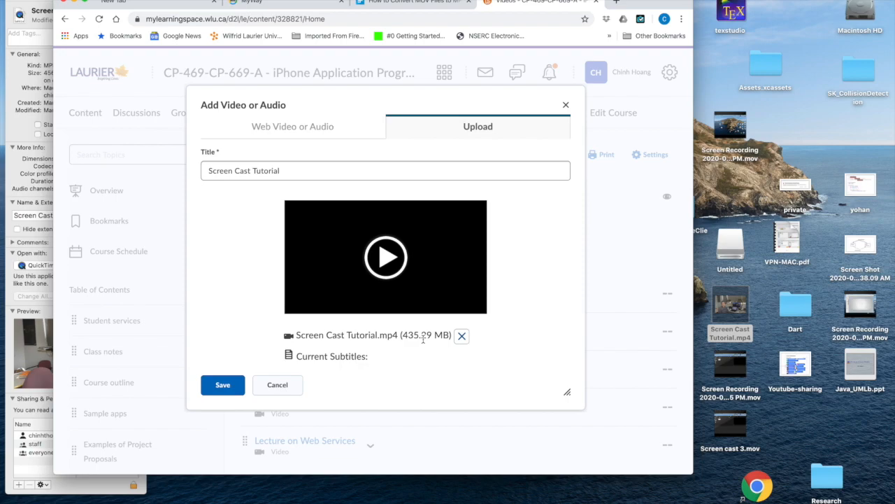
pyautogui.click(226, 390)
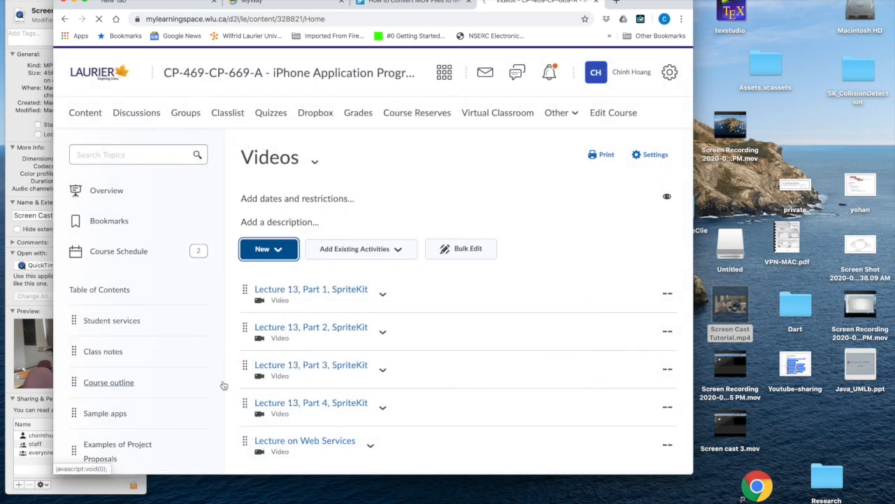
# Step: Return from the new video's page to the Videos module and find the Screen Cast Tutorial entry in its list
pyautogui.scroll(-5, 399, 290)
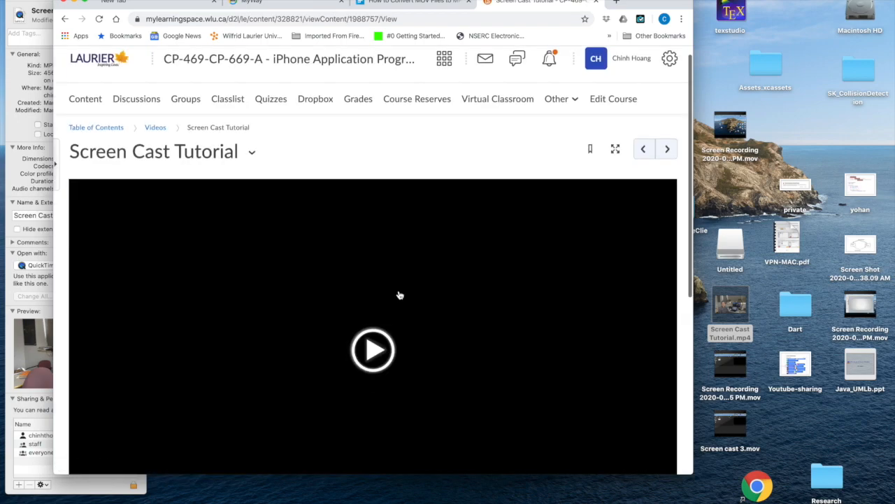
pyautogui.scroll(5, 247, 172)
pyautogui.click(156, 142)
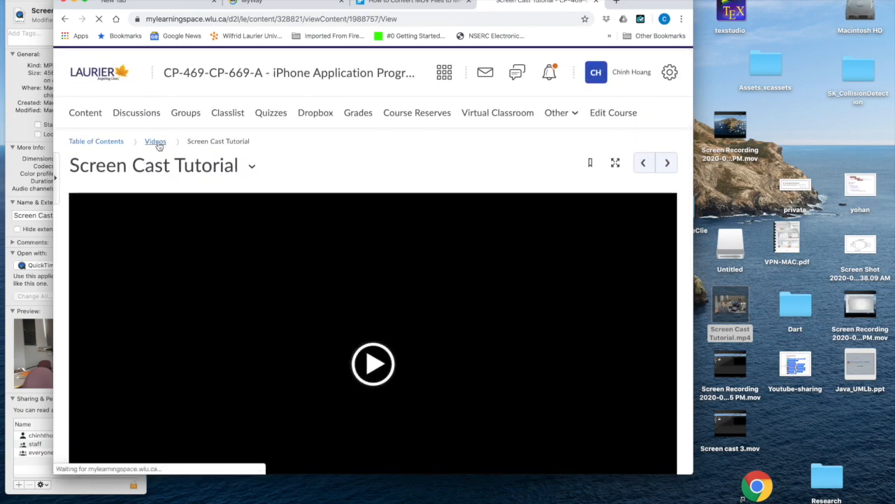
pyautogui.scroll(-5, 311, 210)
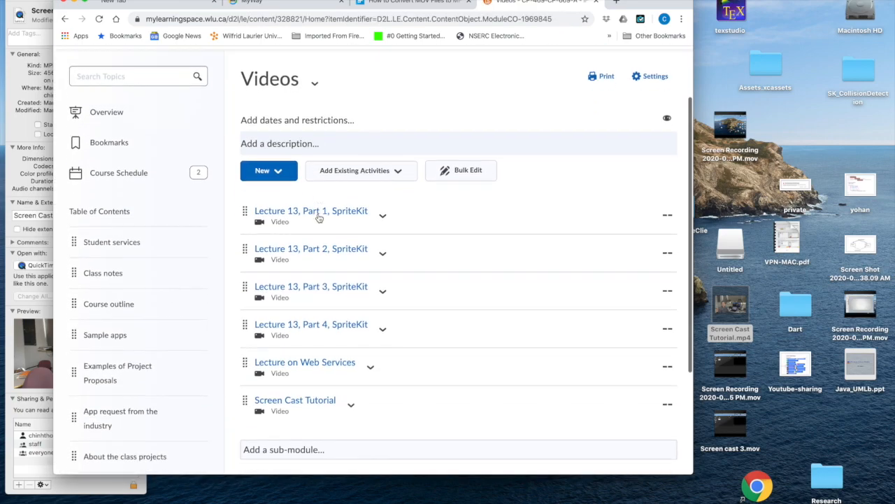
pyautogui.scroll(-1, 318, 218)
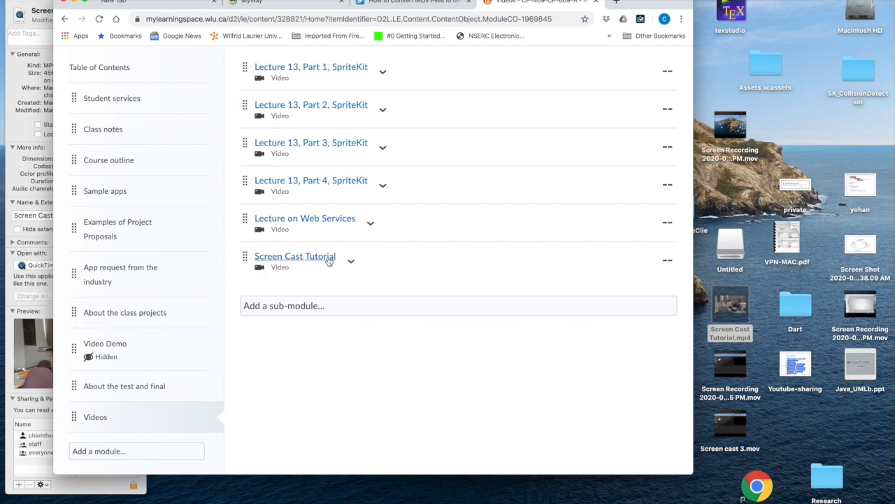
# Step: Open the Screen Cast Tutorial entry, play the opening seconds of the uploaded video, and pause it
pyautogui.click(320, 257)
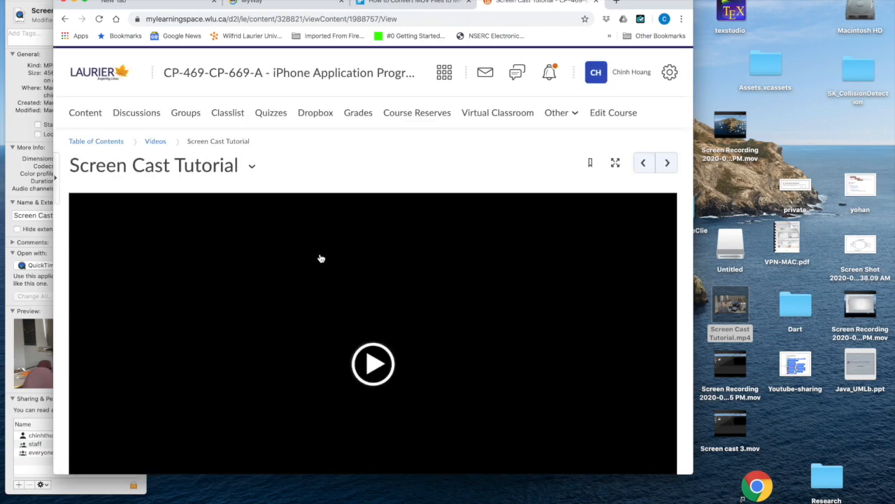
pyautogui.click(372, 363)
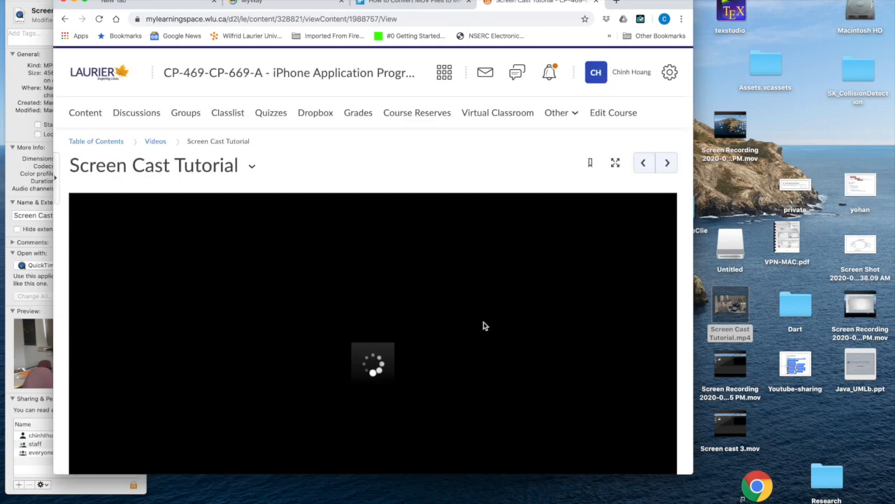
pyautogui.scroll(-2, 484, 325)
pyautogui.scroll(-1, 484, 326)
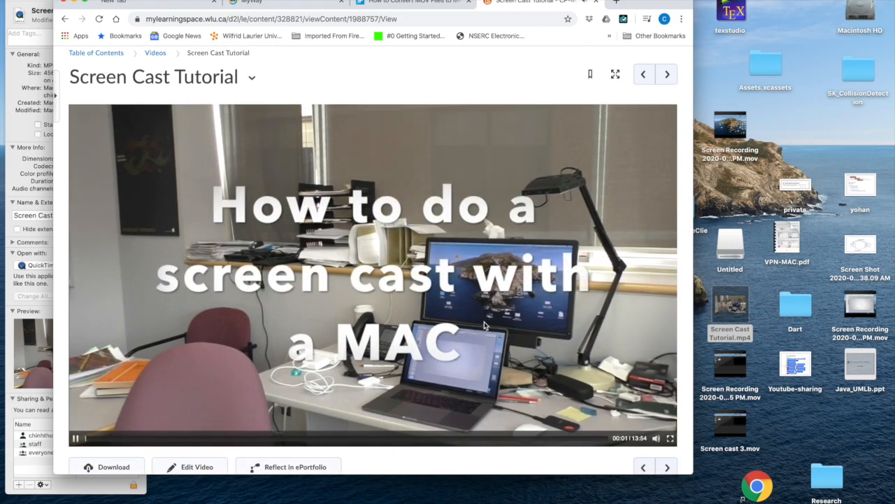
pyautogui.scroll(-2, 484, 325)
pyautogui.scroll(-1, 484, 325)
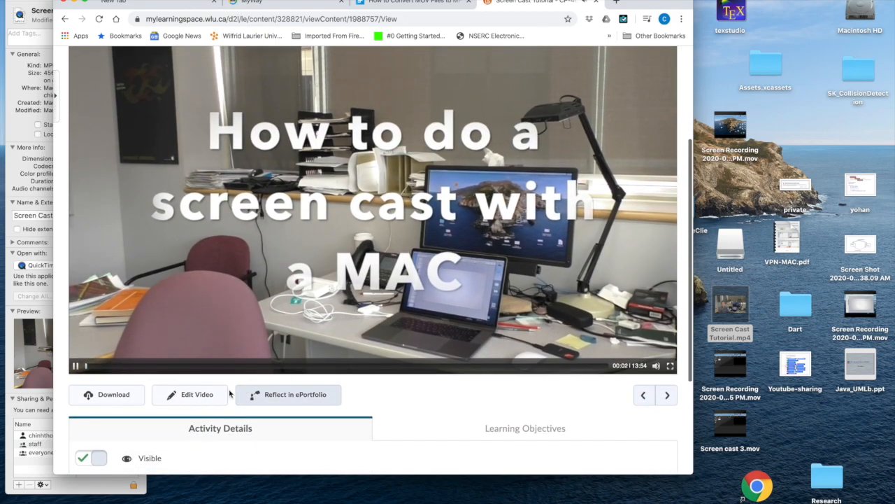
pyautogui.click(75, 365)
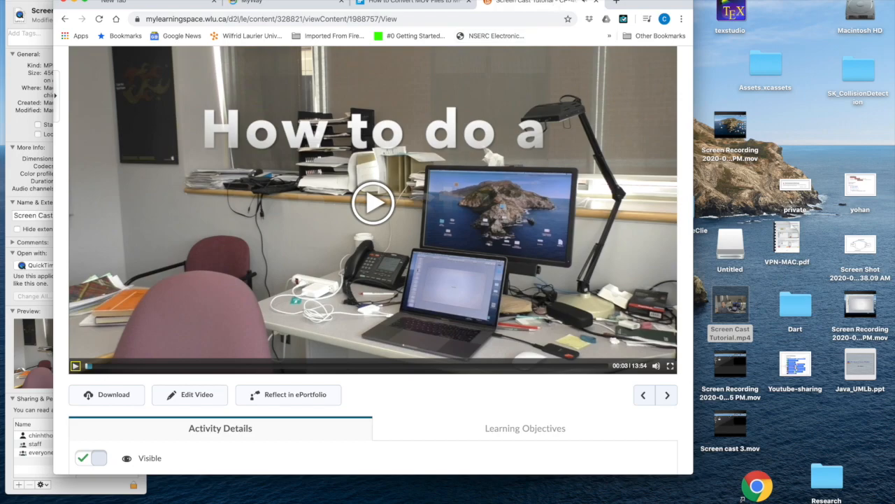